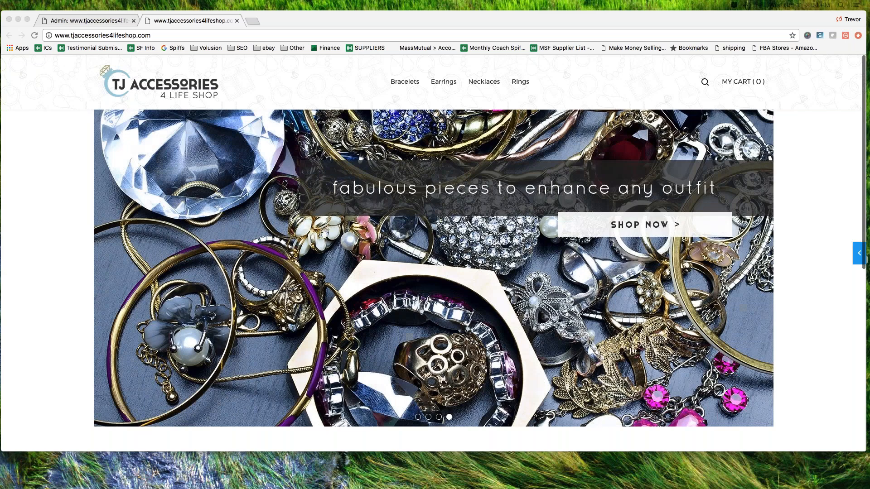
Step: Open the storefront's My Account page, go to the store's admin dashboard, and open the inventory categories
drag(387, 90, 552, 90)
scroll(216, 213, down, 10)
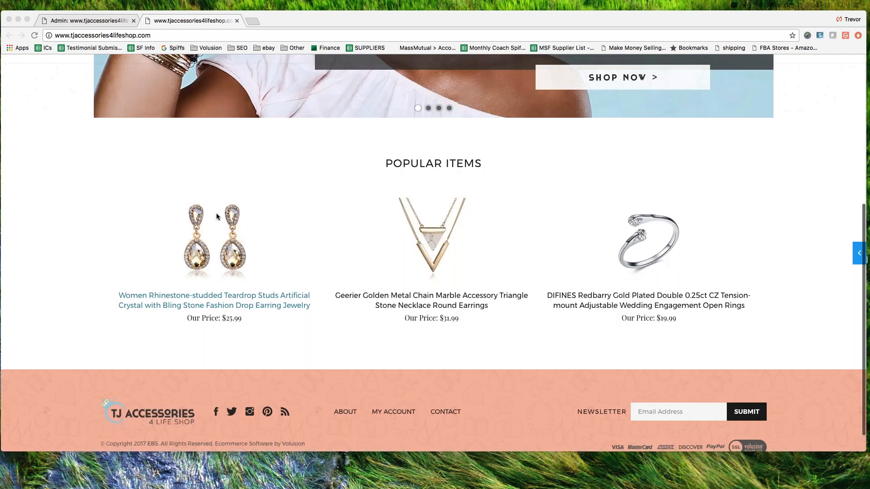
click(393, 386)
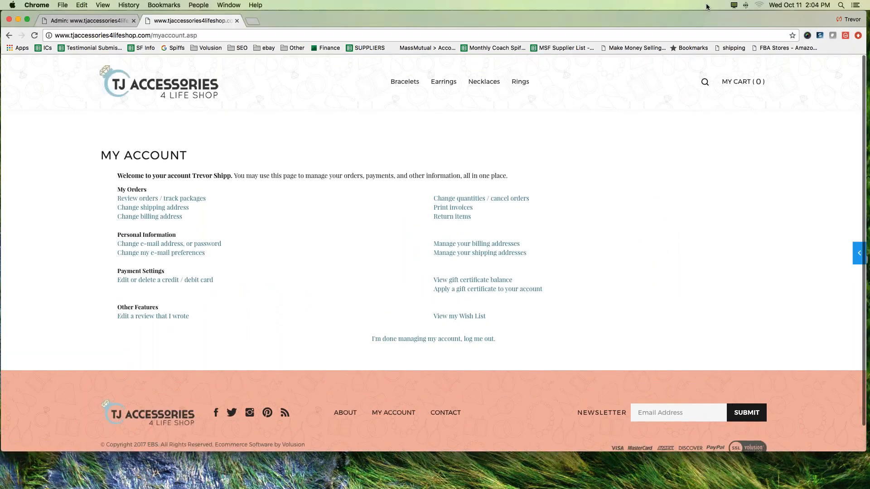
click(854, 248)
click(734, 69)
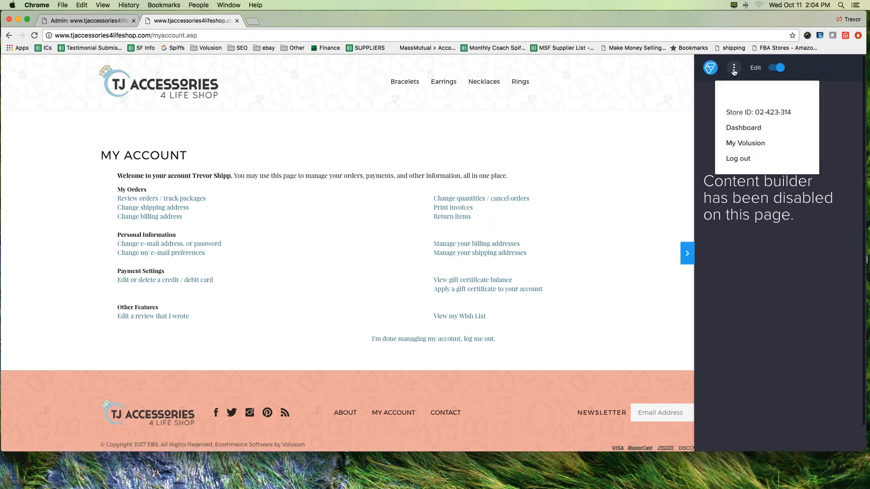
click(735, 130)
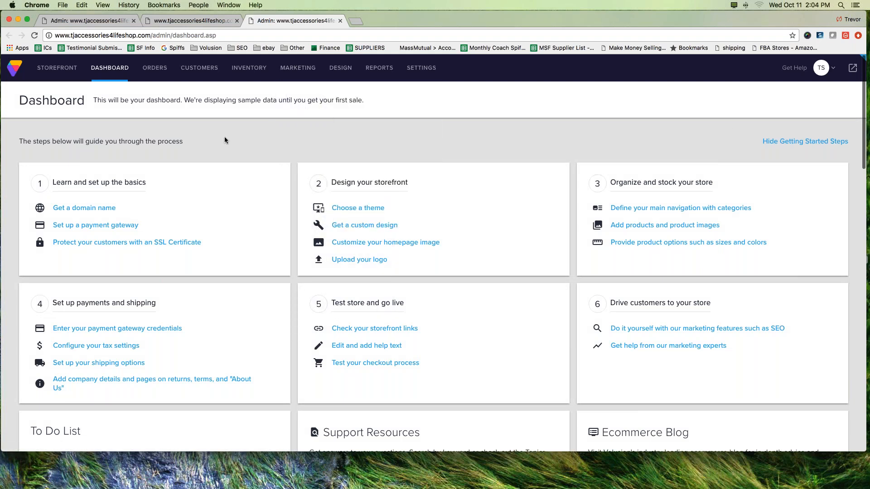
mouse_move(241, 75)
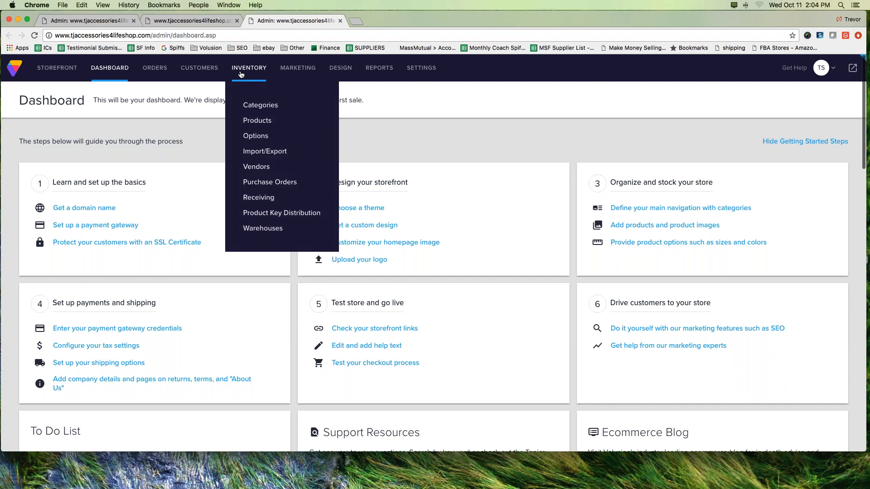
click(261, 107)
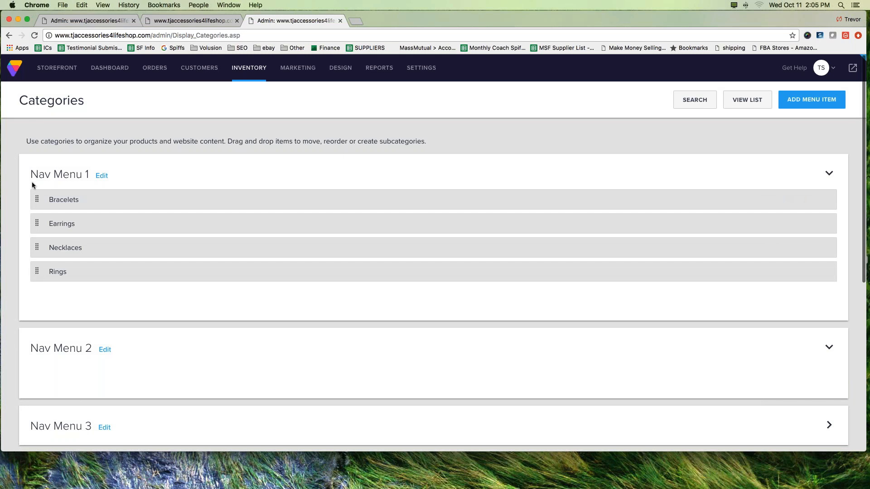
Step: Examine the navigation menus on the Categories page and the categories listed under Nav Menu 1
scroll(72, 306, down, 5)
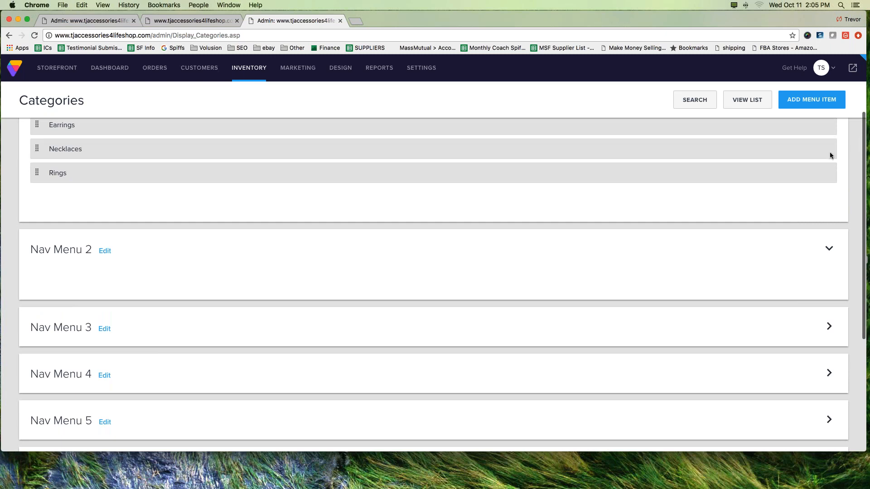
drag(15, 249, 45, 250)
drag(12, 329, 29, 328)
drag(12, 372, 25, 376)
drag(44, 422, 16, 425)
key(Escape)
mouse_move(834, 144)
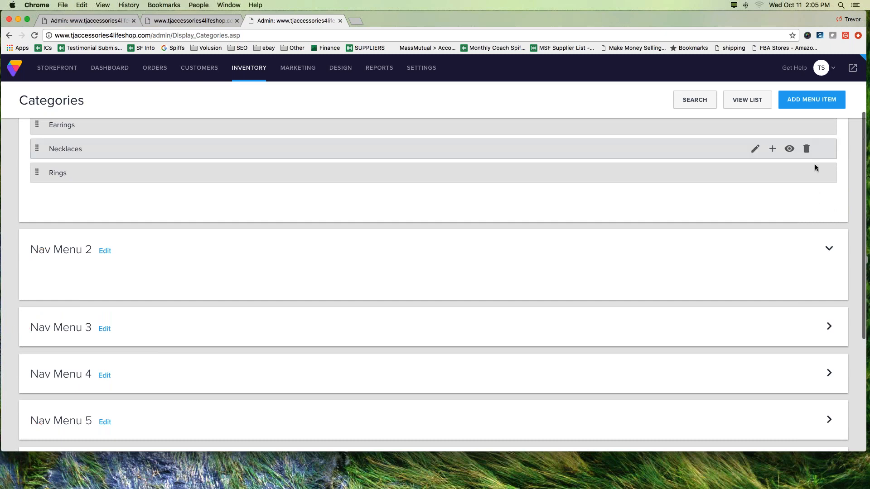
scroll(413, 254, up, 3)
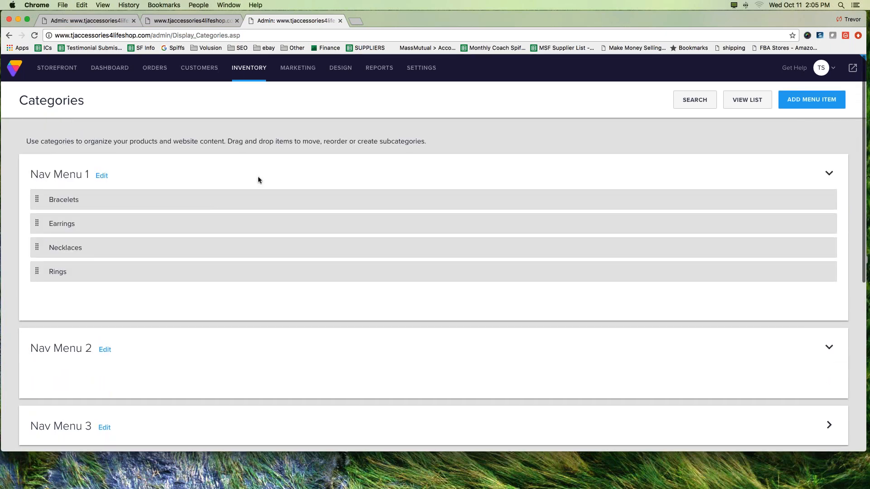
drag(22, 158, 109, 183)
drag(19, 193, 33, 157)
Step: Check the category links in the storefront's header navigation and return to the admin Categories page
click(204, 21)
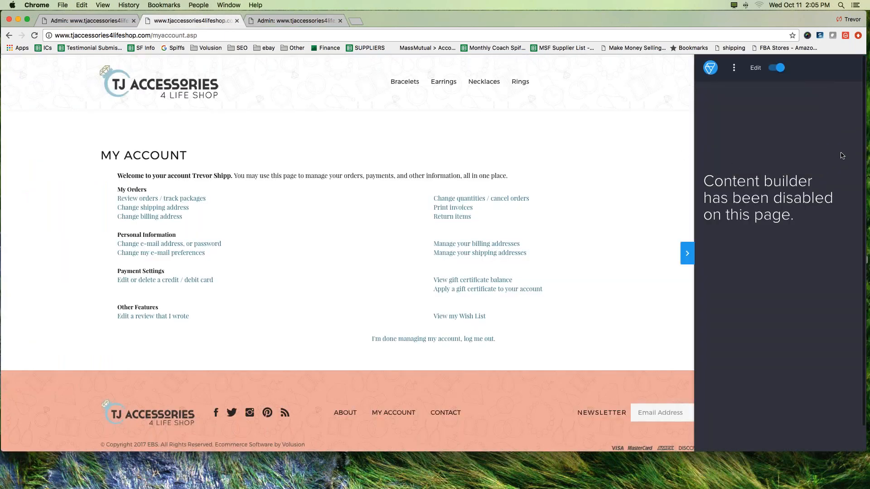
mouse_move(670, 67)
mouse_down()
mouse_move(286, 66)
mouse_move(234, 74)
mouse_move(290, 113)
mouse_move(674, 111)
mouse_move(678, 71)
mouse_move(441, 62)
mouse_up()
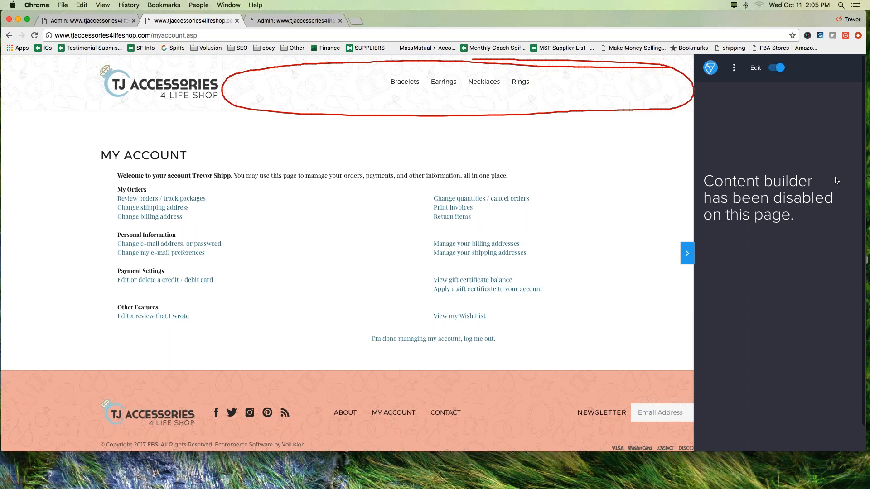
click(864, 140)
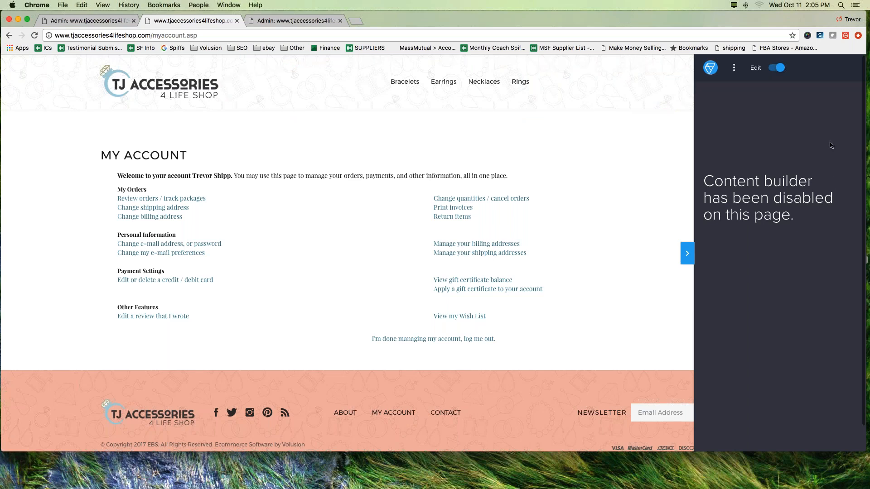
click(297, 21)
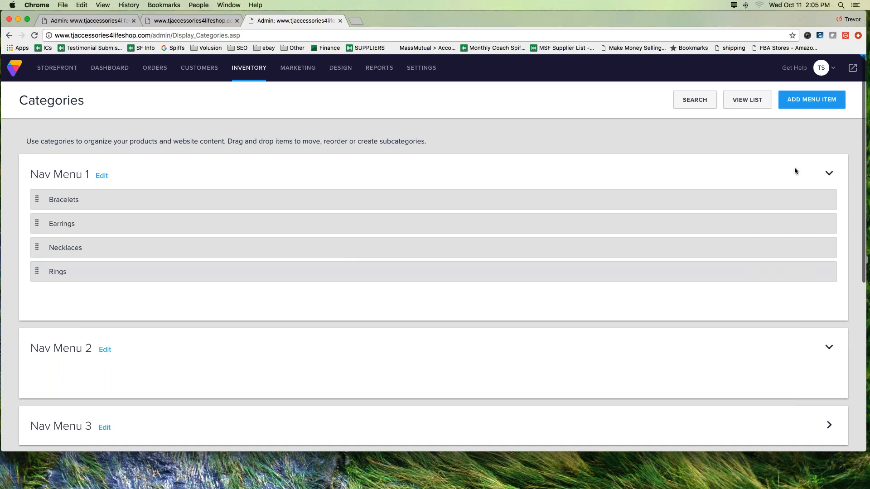
Step: Start adding a new menu item on the Categories page
mouse_move(803, 185)
mouse_down()
mouse_move(807, 118)
mouse_move(788, 127)
mouse_up()
key(Escape)
click(805, 100)
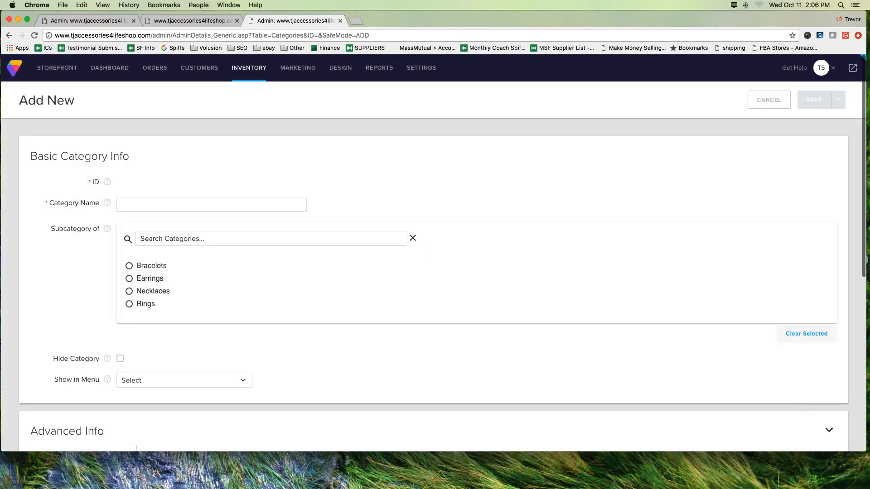
click(211, 204)
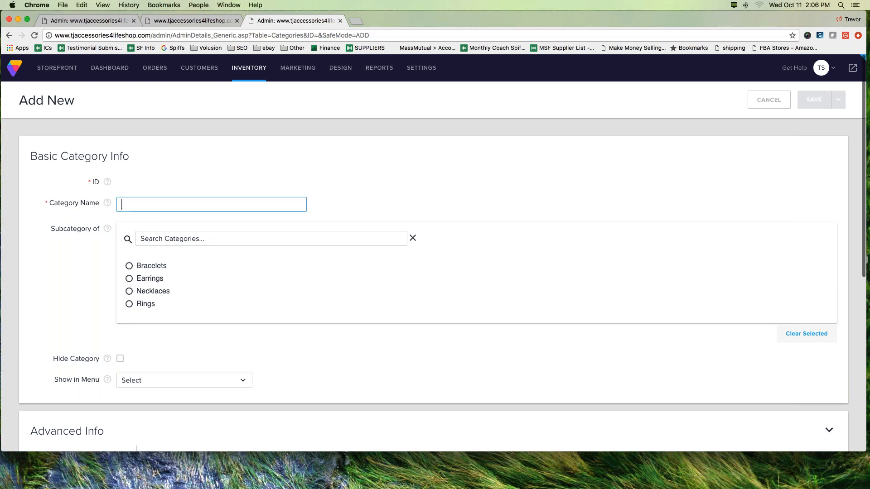
text(Trevor's t)
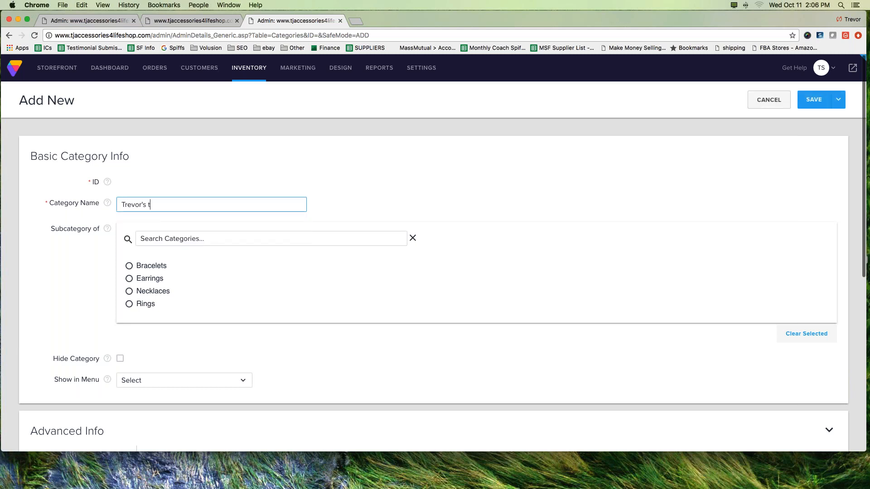
key(BackSpace)
text(Test Category)
mouse_move(40, 218)
mouse_down()
mouse_move(178, 328)
mouse_move(472, 325)
mouse_move(469, 222)
mouse_move(33, 216)
mouse_up()
drag(36, 217, 409, 321)
drag(367, 218, 163, 330)
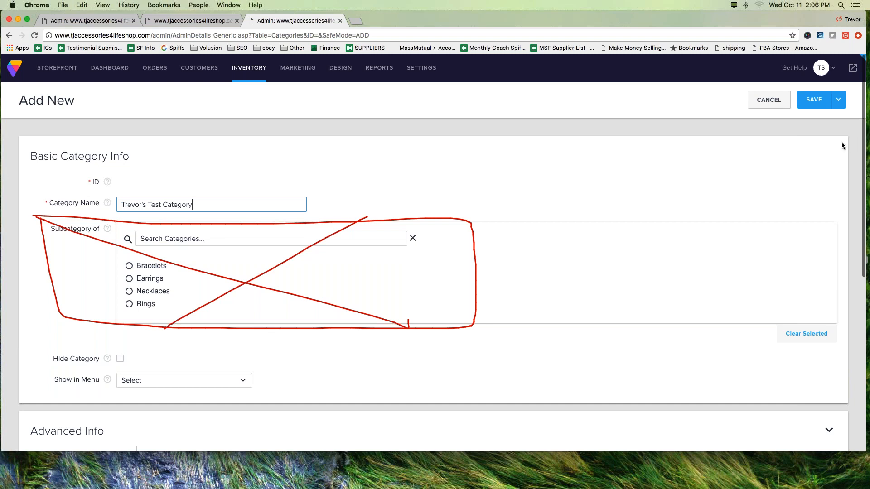
click(857, 135)
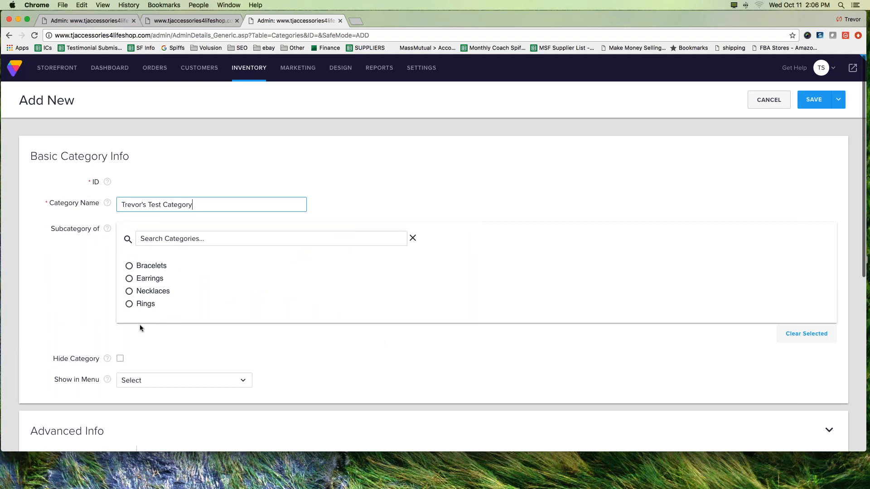
scroll(139, 325, down, 1)
click(129, 281)
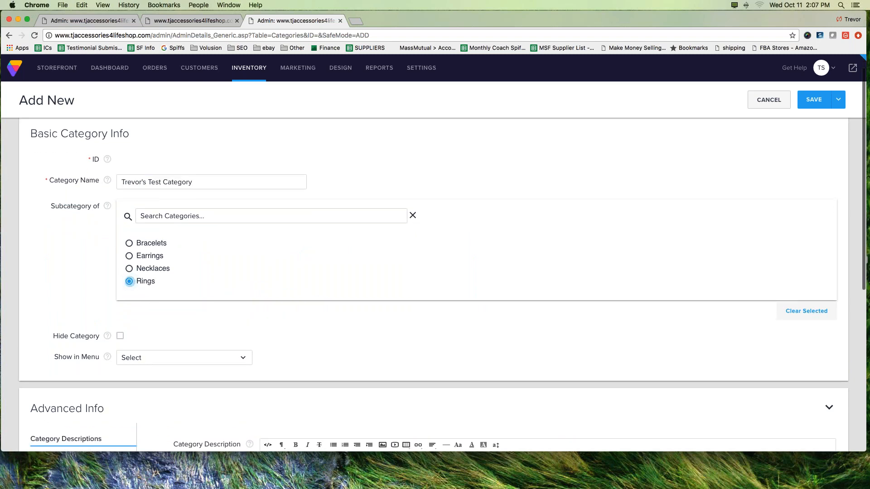
click(129, 243)
click(129, 282)
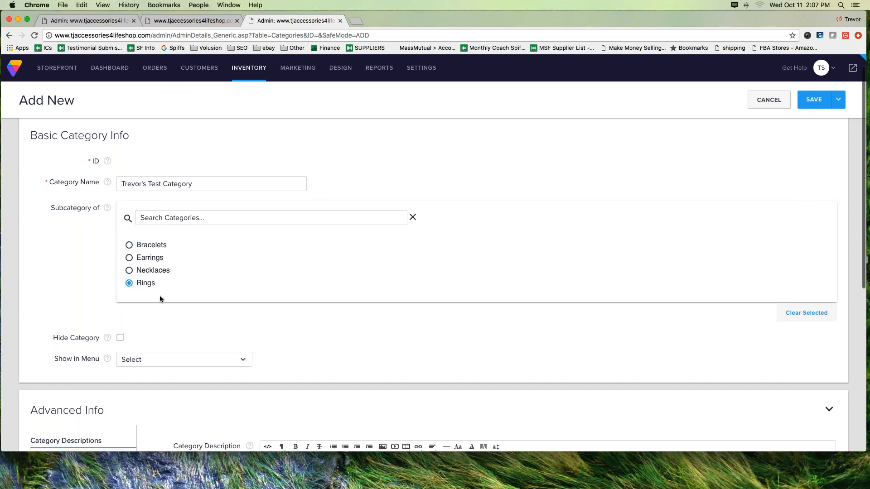
click(129, 285)
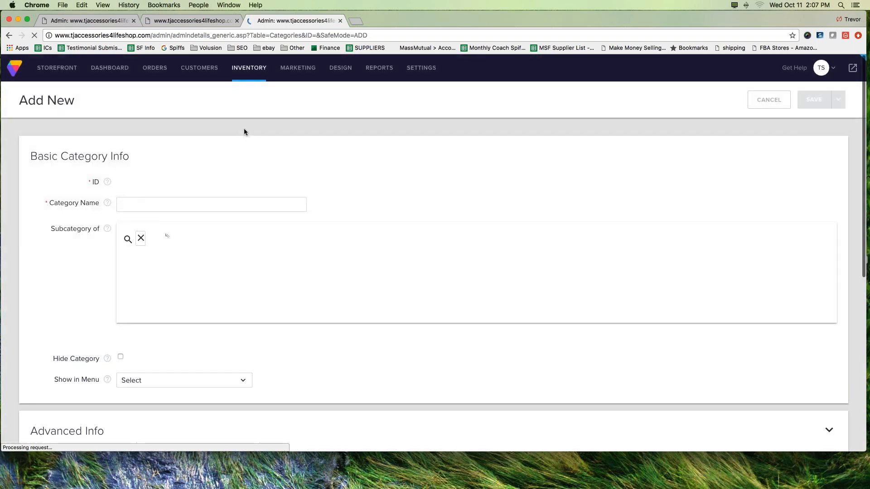
Step: Enter the owner's first name in possessive form followed by "Test Category" as the new category's name
click(198, 203)
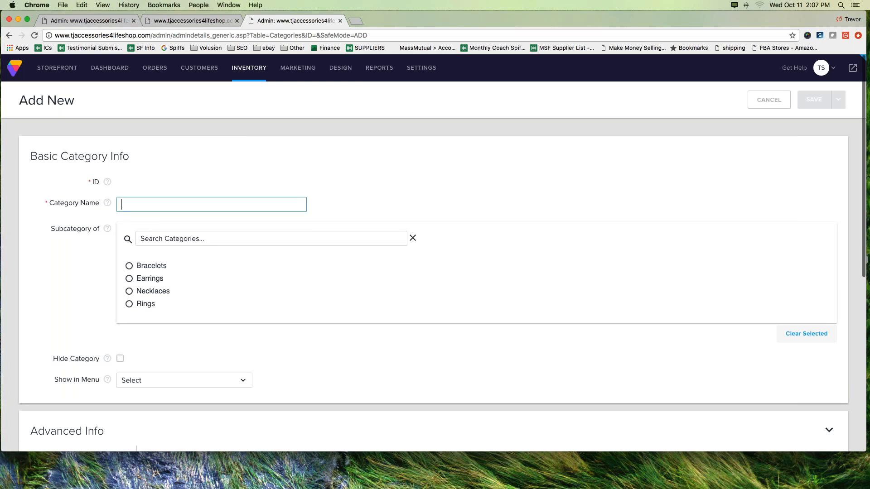
text(Trevor's )
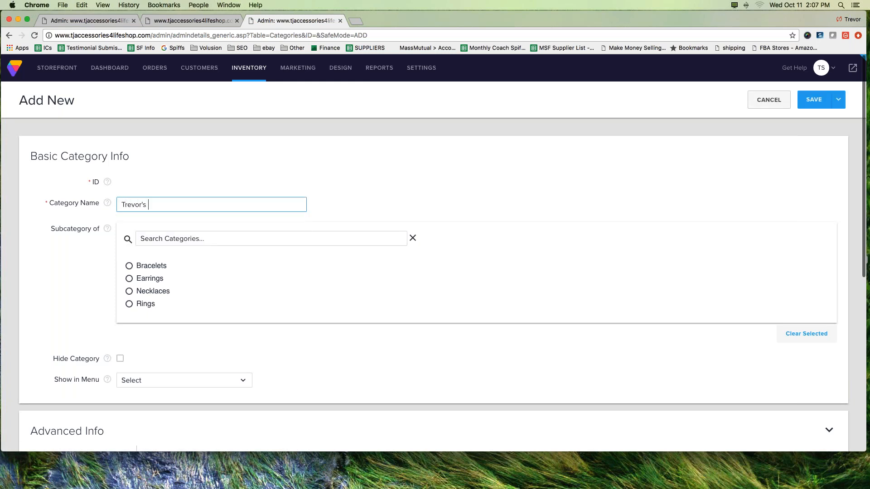
text(Test Category)
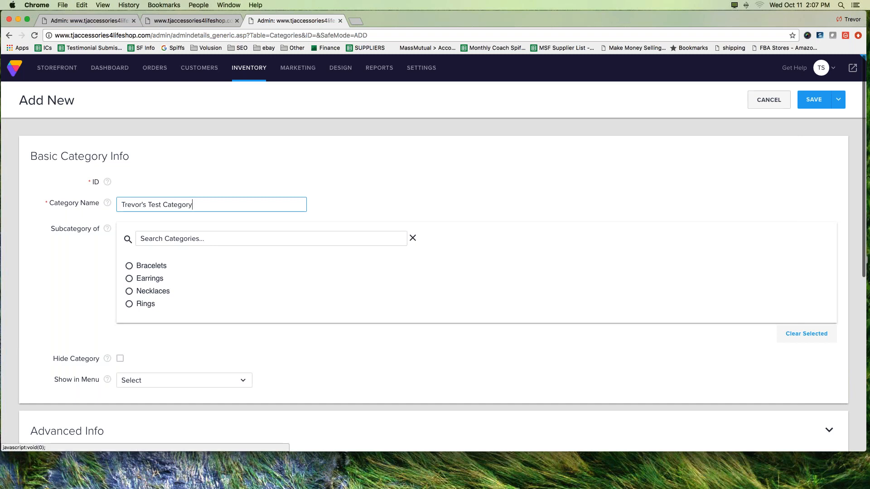
Step: Set the new category to show in Nav Menu 1, without a parent category, and save it
drag(417, 231, 101, 311)
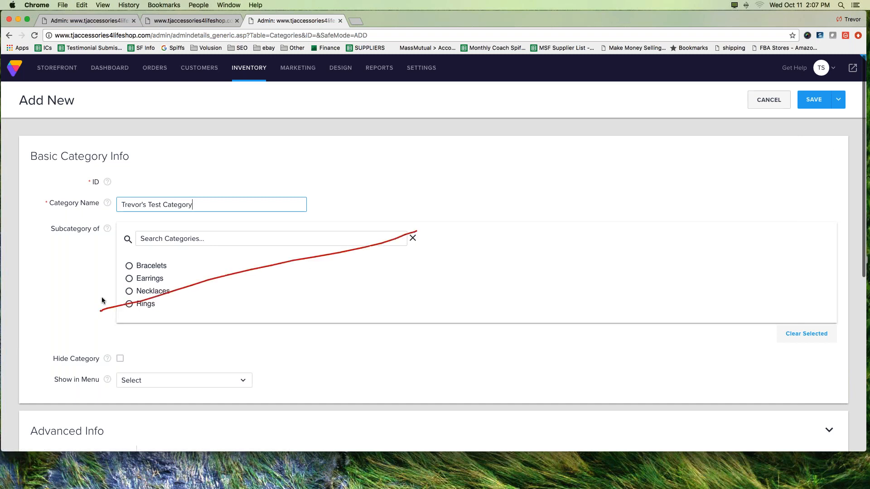
drag(99, 230, 295, 313)
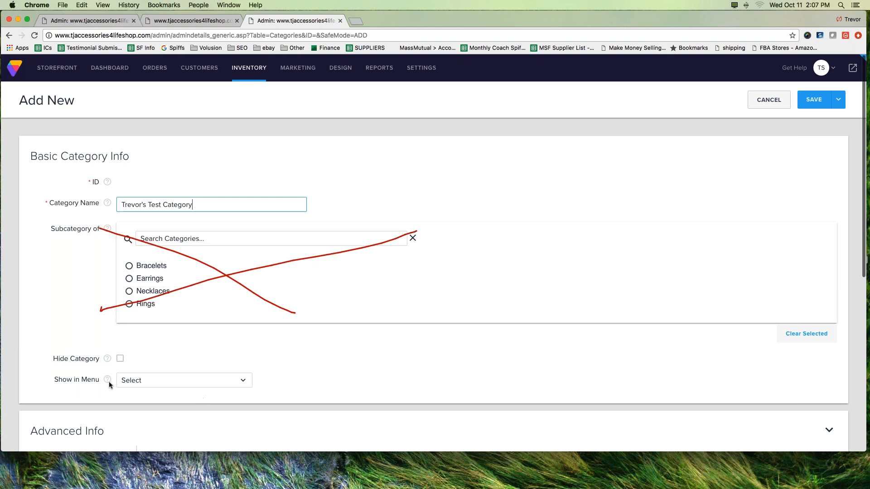
mouse_move(52, 354)
mouse_down()
mouse_move(99, 362)
mouse_move(116, 356)
mouse_move(65, 370)
mouse_move(83, 397)
mouse_move(271, 396)
mouse_move(216, 366)
mouse_move(68, 370)
mouse_move(45, 383)
mouse_up()
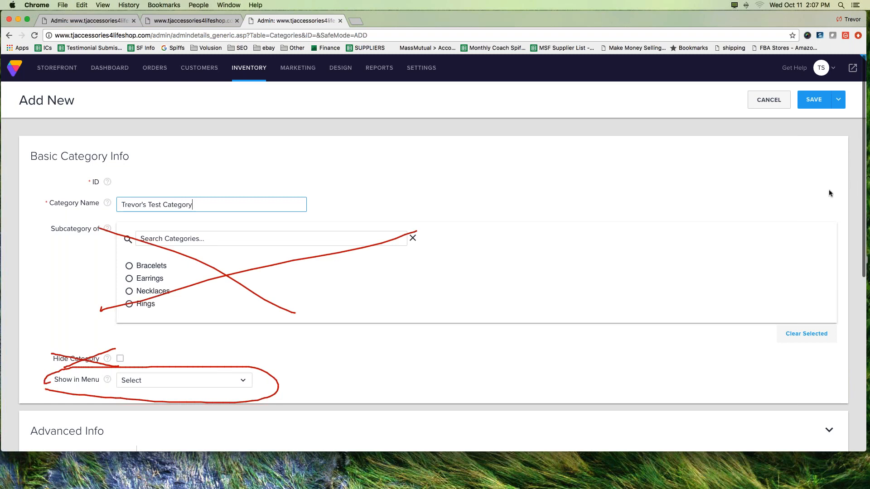
click(854, 138)
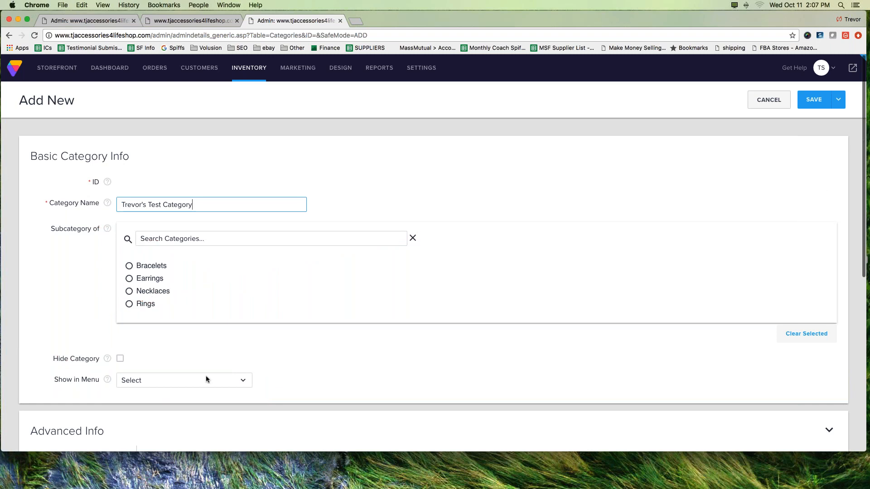
click(154, 382)
click(153, 255)
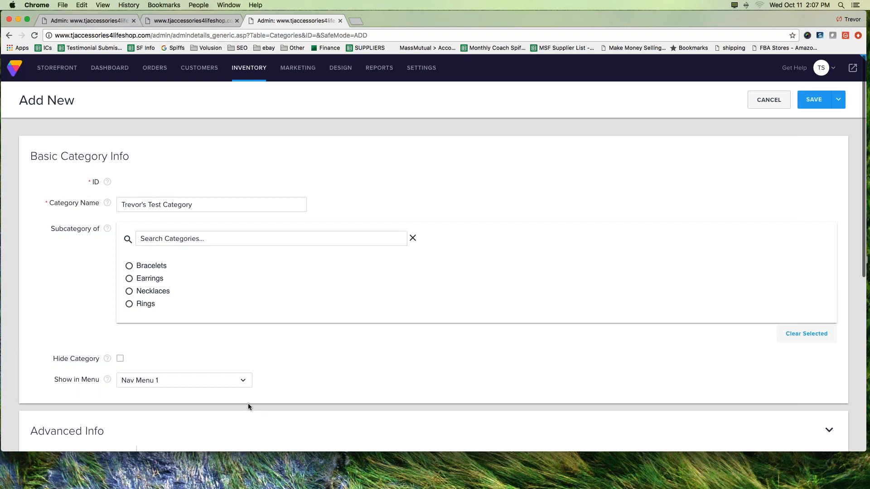
click(813, 101)
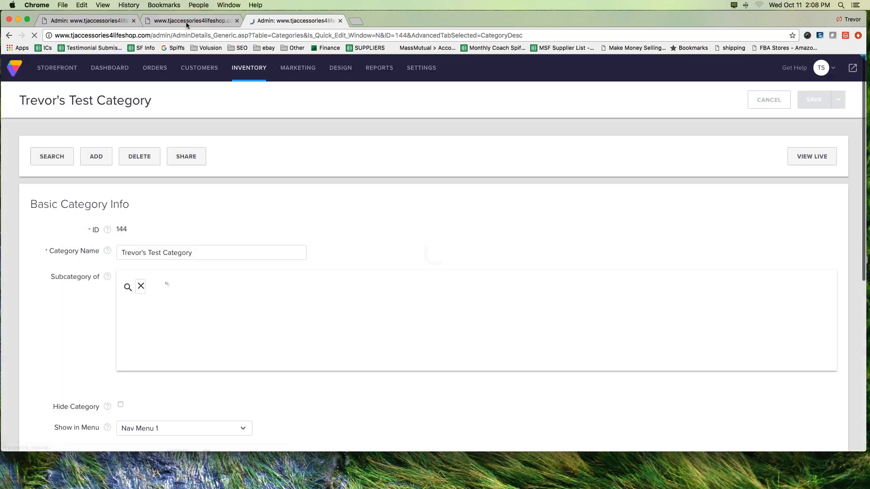
Step: Reload the storefront's home page, check its header navigation for the new test category, and open that category's page
click(187, 25)
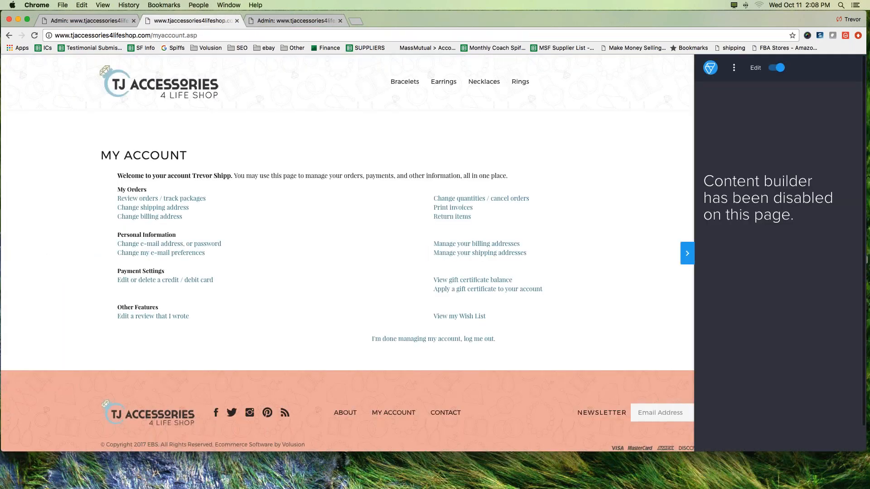
click(155, 91)
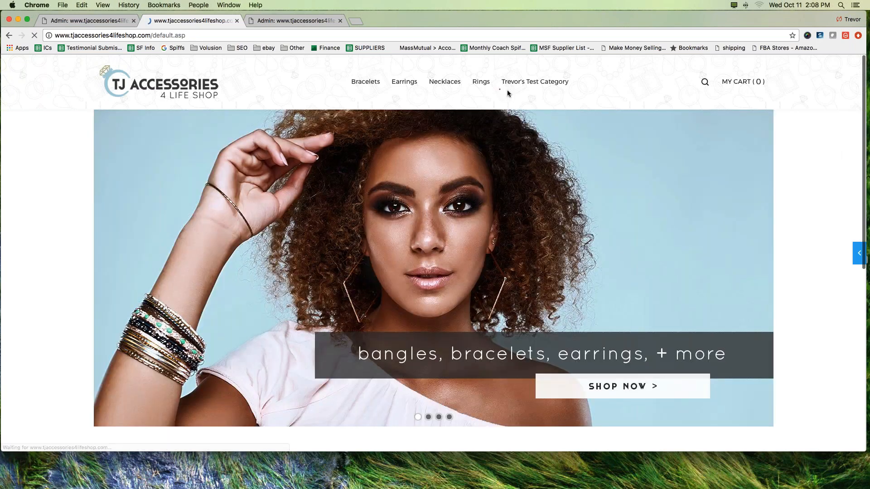
mouse_move(507, 93)
mouse_down()
mouse_move(549, 95)
mouse_move(571, 69)
mouse_move(499, 77)
mouse_move(495, 90)
mouse_up()
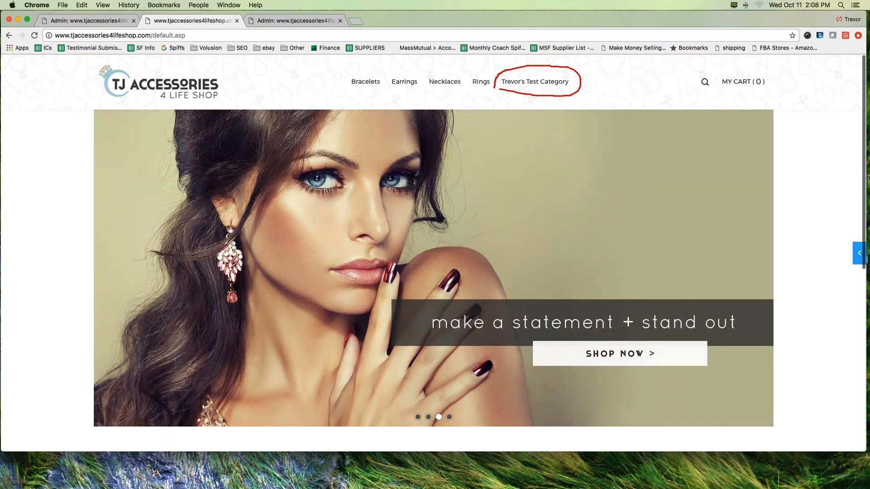
click(852, 135)
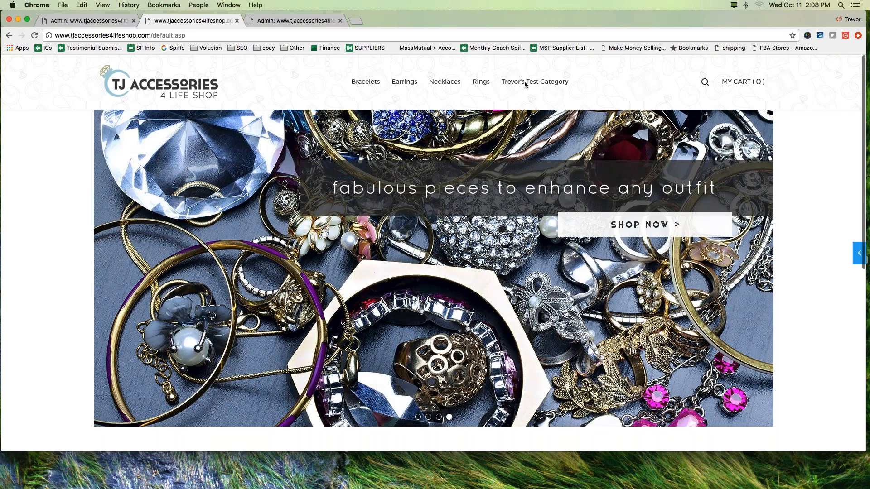
click(525, 84)
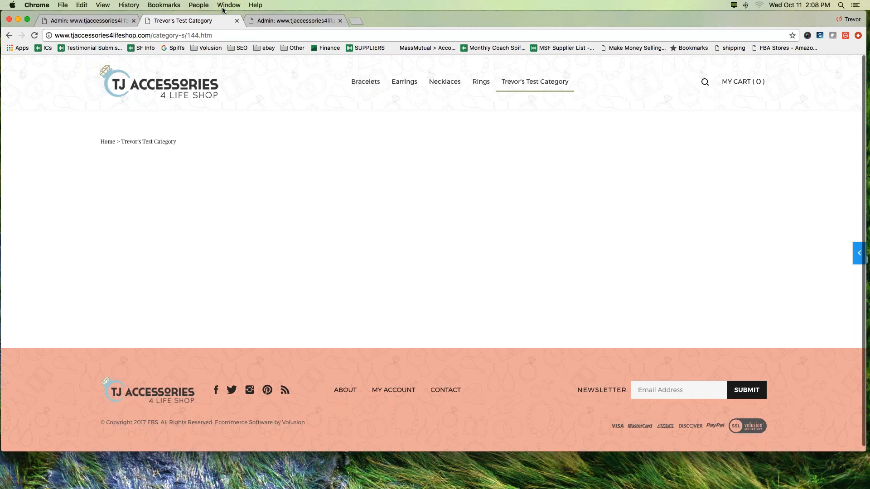
Step: Return to the test category's admin record and expand its Advanced Info section
click(278, 20)
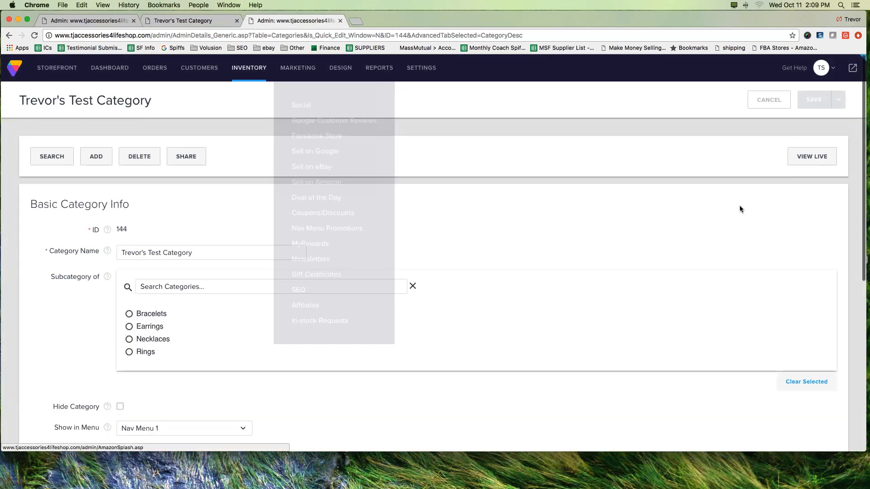
scroll(433, 281, down, 10)
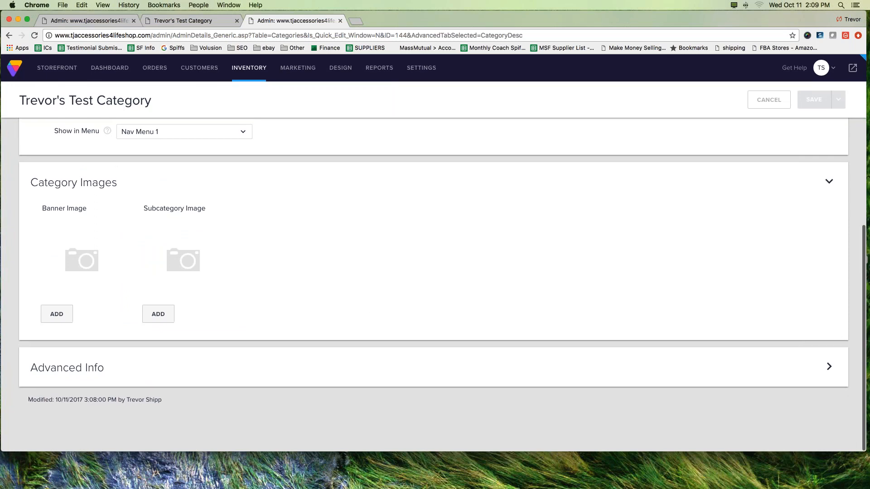
click(98, 367)
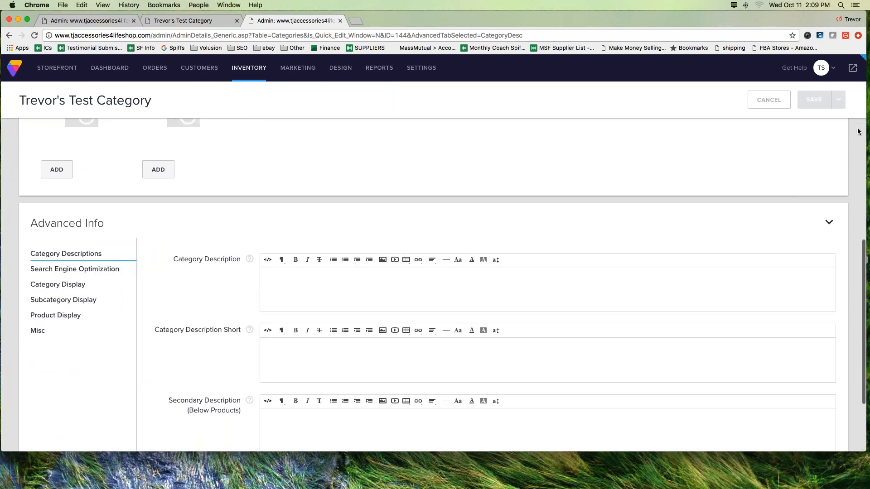
mouse_move(132, 190)
mouse_down()
mouse_move(36, 198)
mouse_move(121, 211)
mouse_move(120, 202)
mouse_up()
mouse_move(6, 251)
mouse_down()
mouse_move(25, 251)
mouse_move(30, 269)
mouse_move(19, 282)
mouse_move(29, 282)
mouse_move(26, 332)
mouse_up()
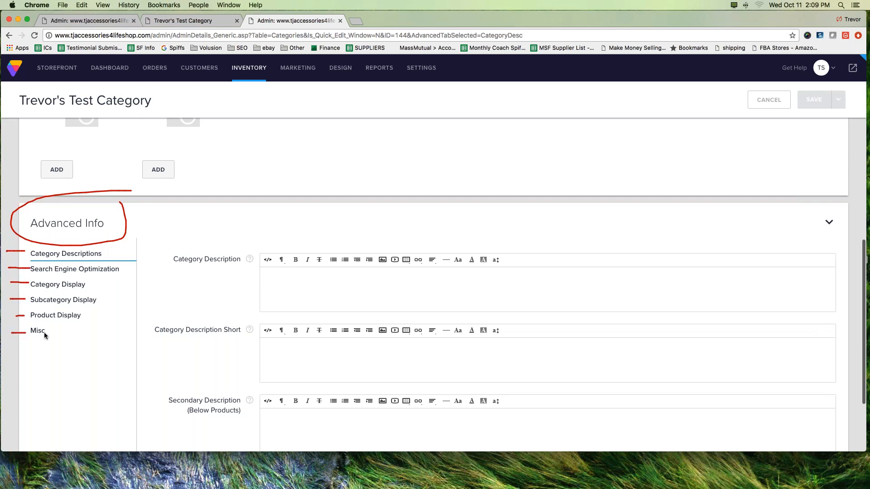
click(862, 136)
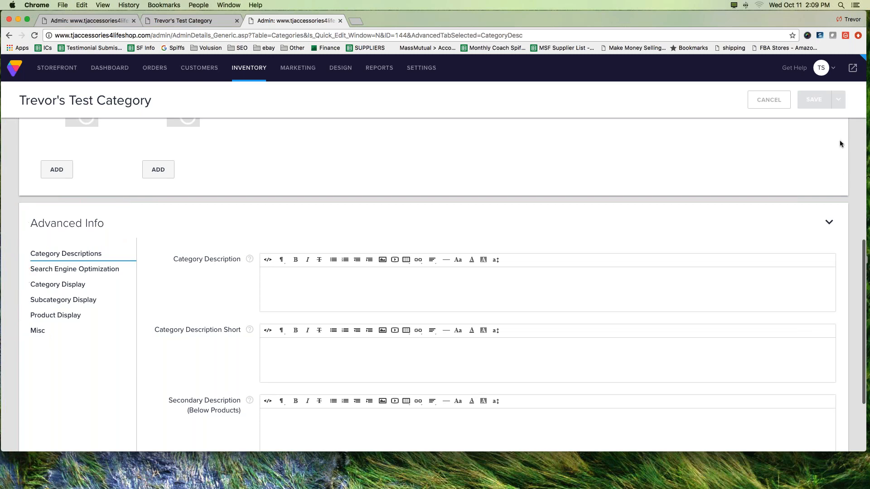
Step: Look through the test category's Category Display, Search Engine Optimization and Category Descriptions settings
click(54, 284)
click(64, 323)
click(62, 306)
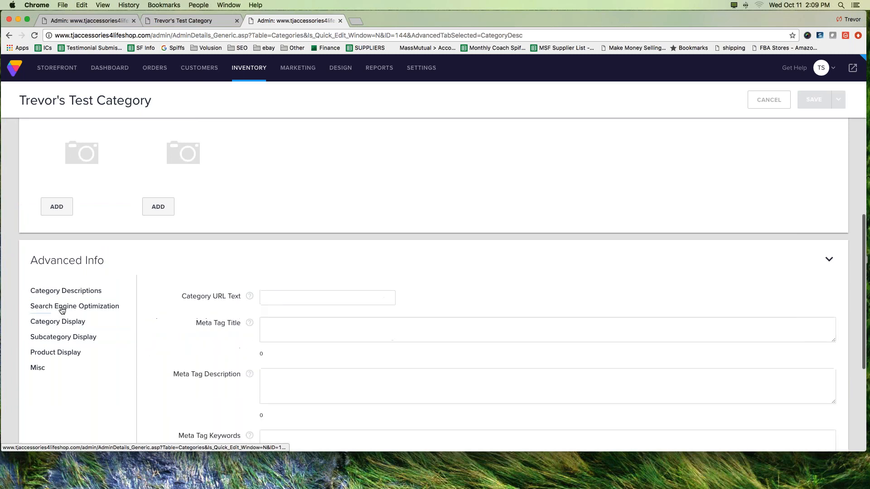
click(64, 290)
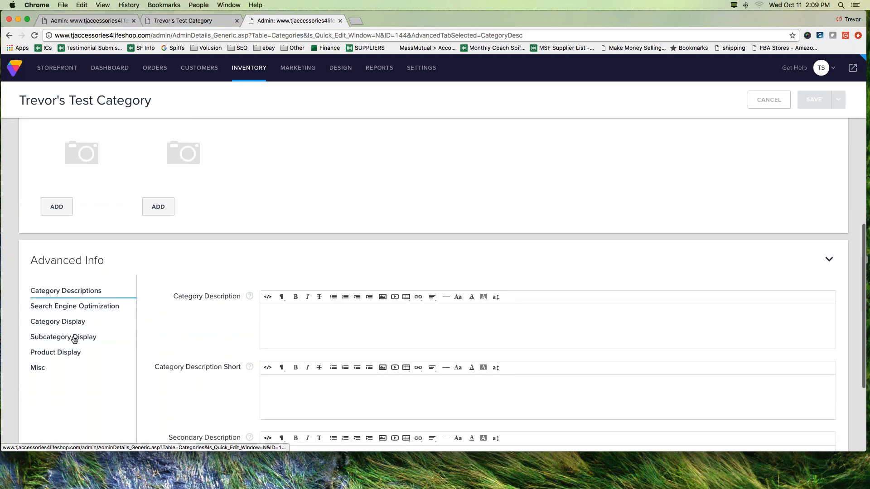
Step: In the test category's Product Display settings, set Product Display Mode to Responsive Grid
click(56, 354)
scroll(125, 329, down, 4)
scroll(127, 327, up, 2)
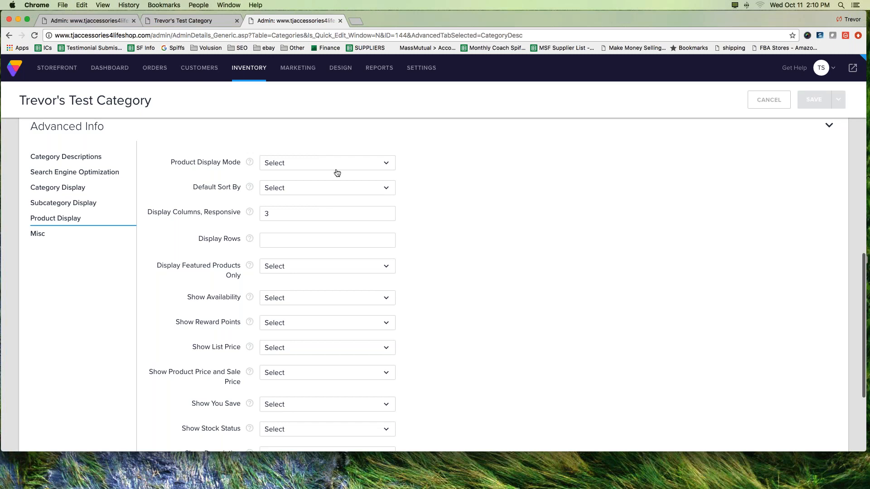
drag(28, 155, 12, 219)
click(23, 220)
click(346, 163)
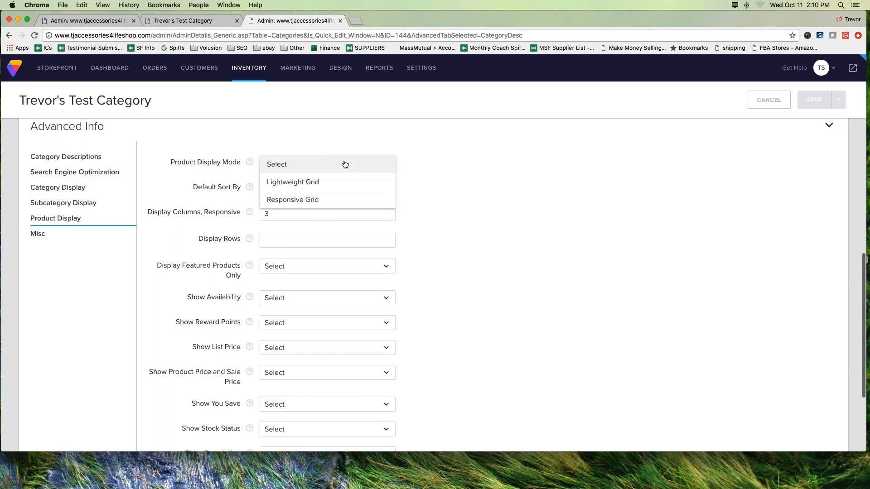
click(285, 198)
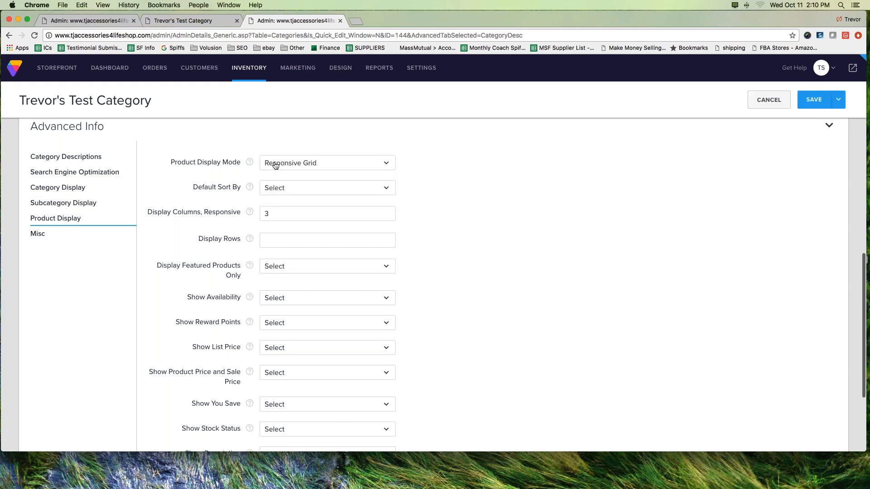
Step: Set both Show Description and Show Description Short to N for the test category
scroll(439, 179, down, 5)
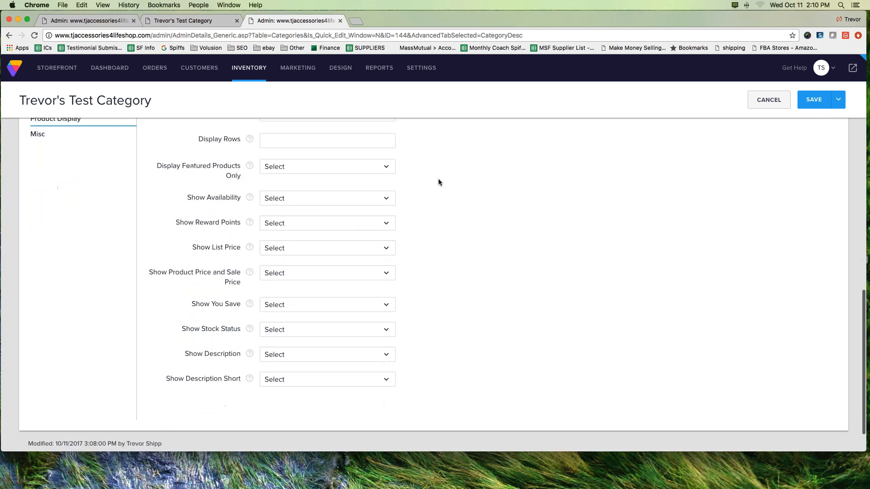
scroll(439, 182, down, 1)
click(288, 339)
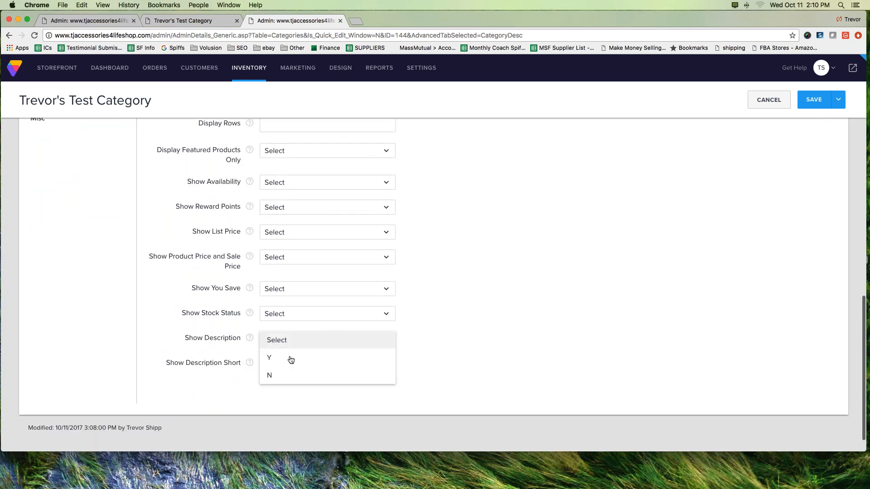
click(285, 375)
click(287, 368)
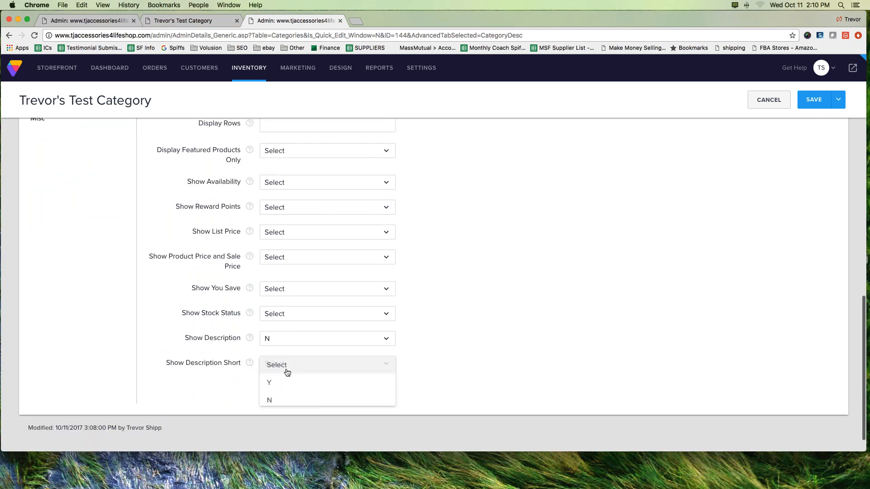
click(282, 397)
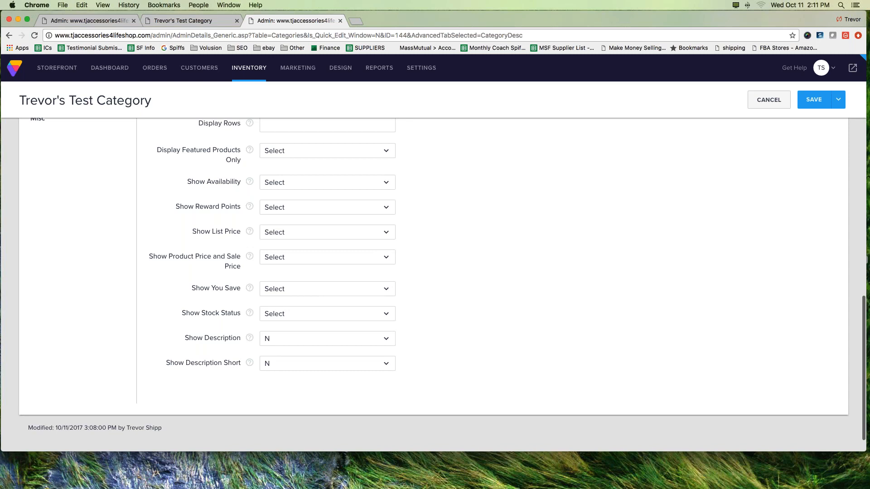
Step: Stay on the test category's record and save its product display changes
scroll(301, 291, down, 1)
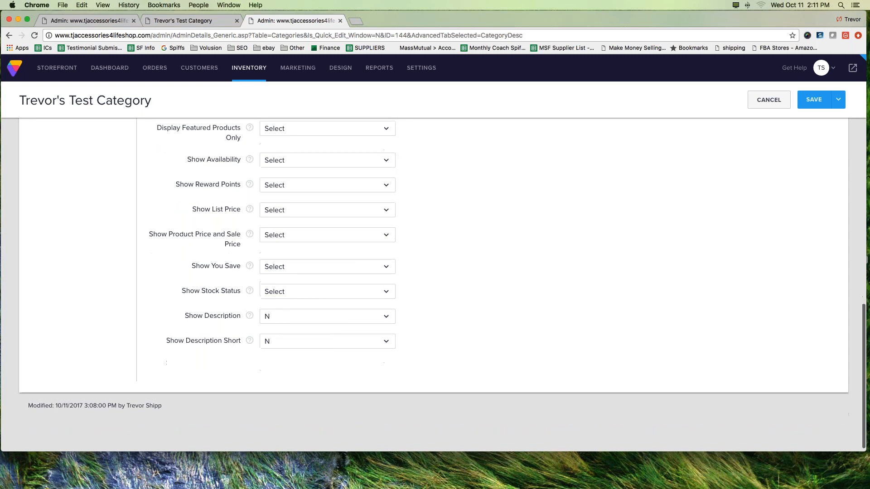
scroll(301, 291, up, 10)
scroll(287, 278, up, 7)
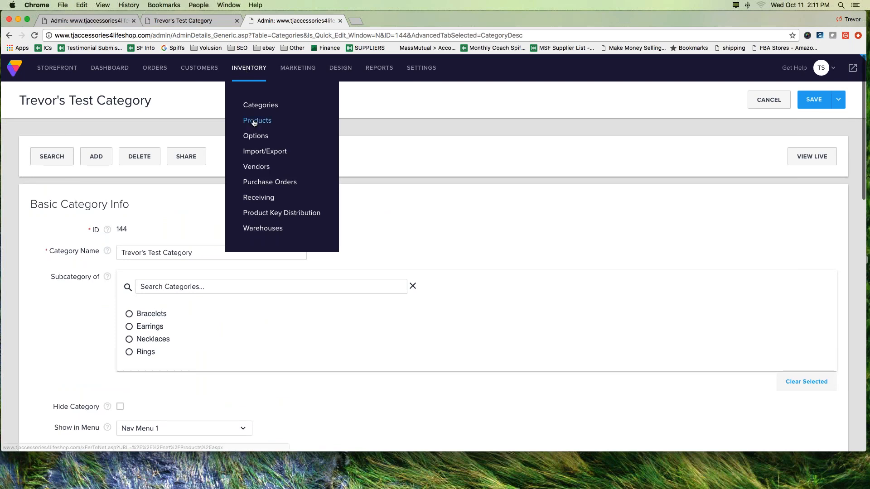
click(258, 106)
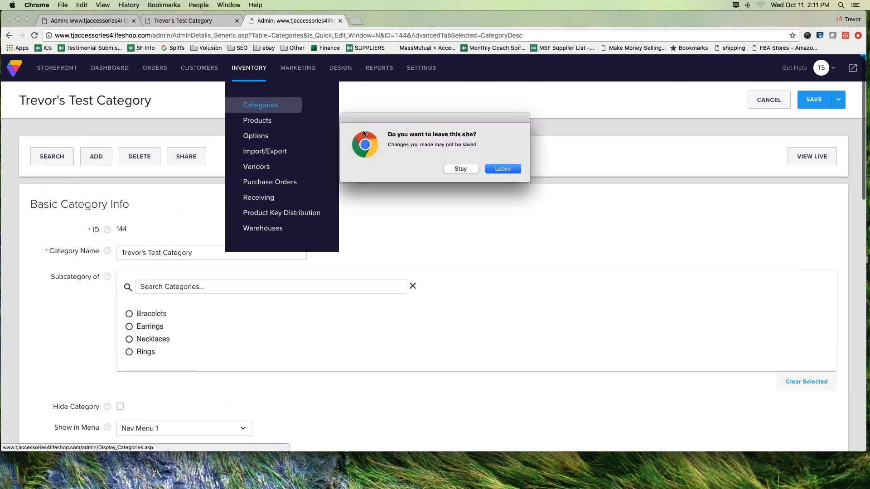
click(459, 169)
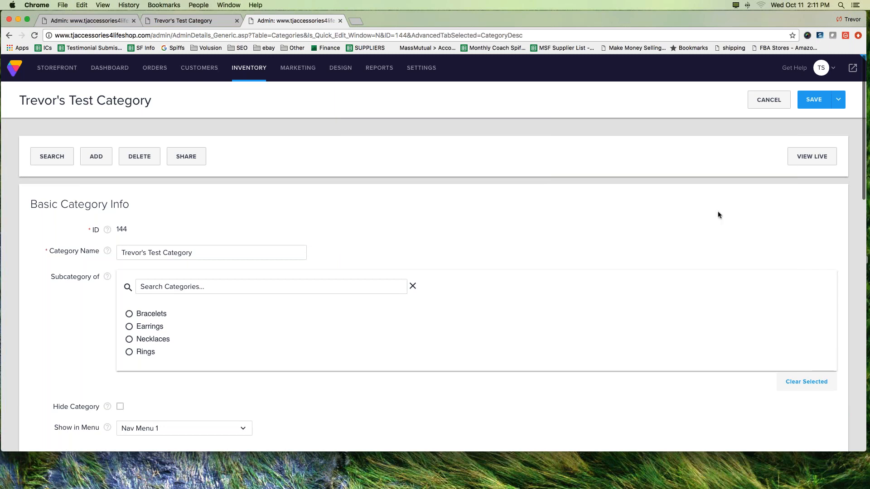
drag(814, 131, 799, 125)
click(818, 104)
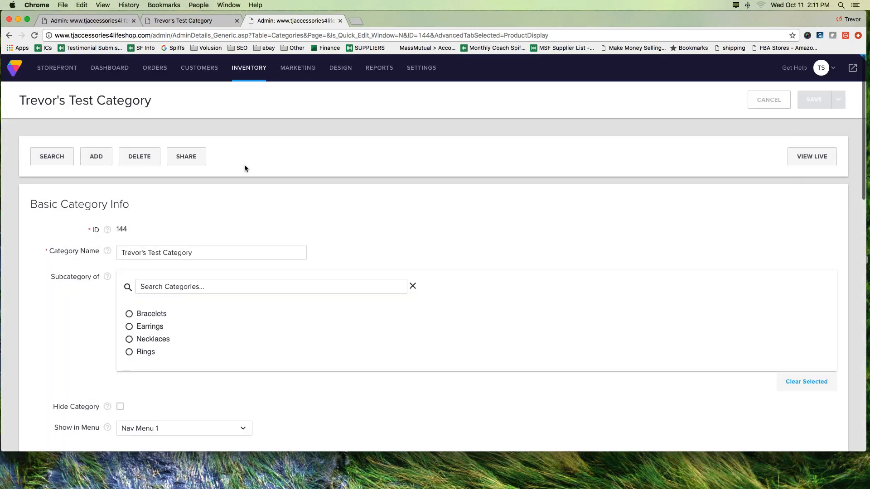
Step: Go to the inventory's Categories page and start adding another menu item
mouse_move(241, 84)
click(258, 104)
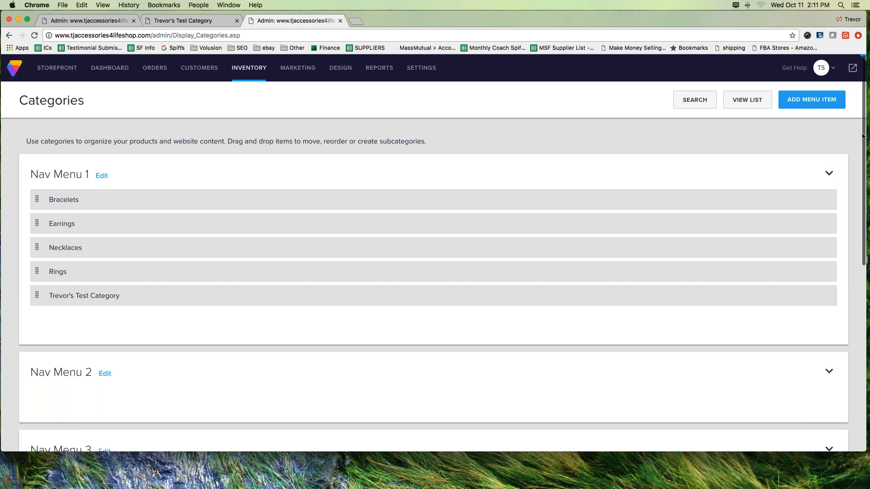
click(802, 99)
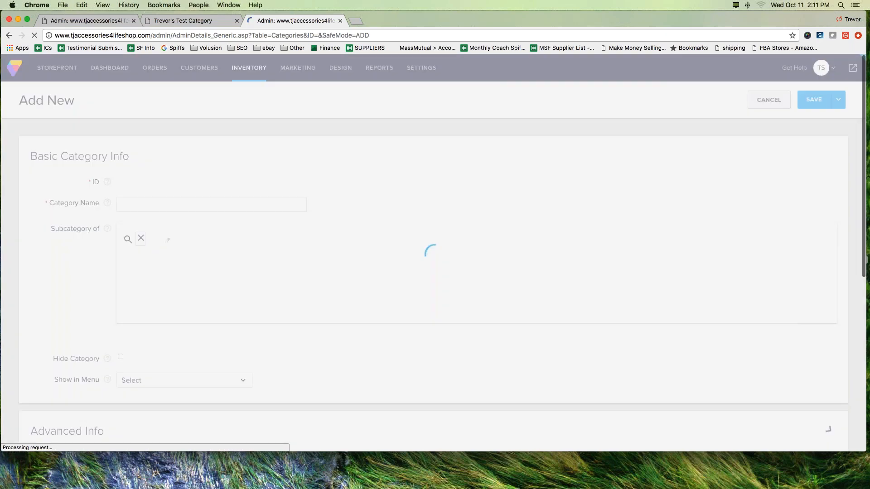
right_click(250, 145)
click(201, 145)
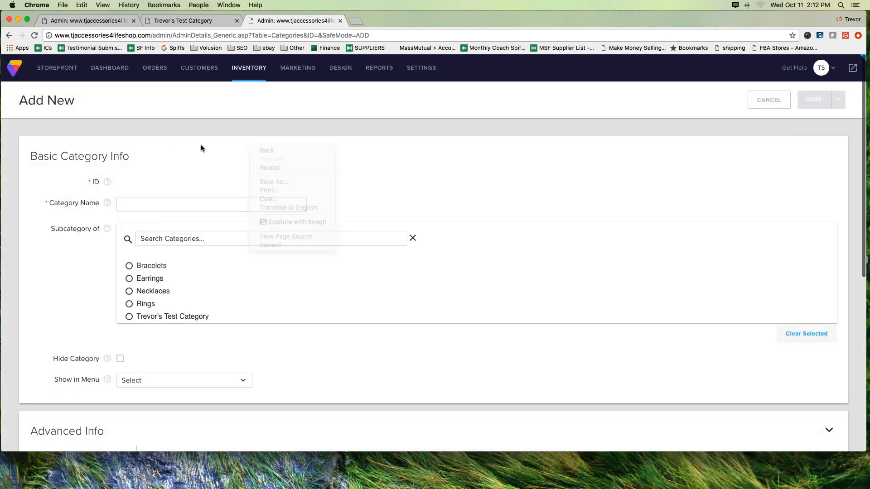
Step: Name the new category "Sub Menu Test" and make it a subcategory of the owner's test category
click(195, 205)
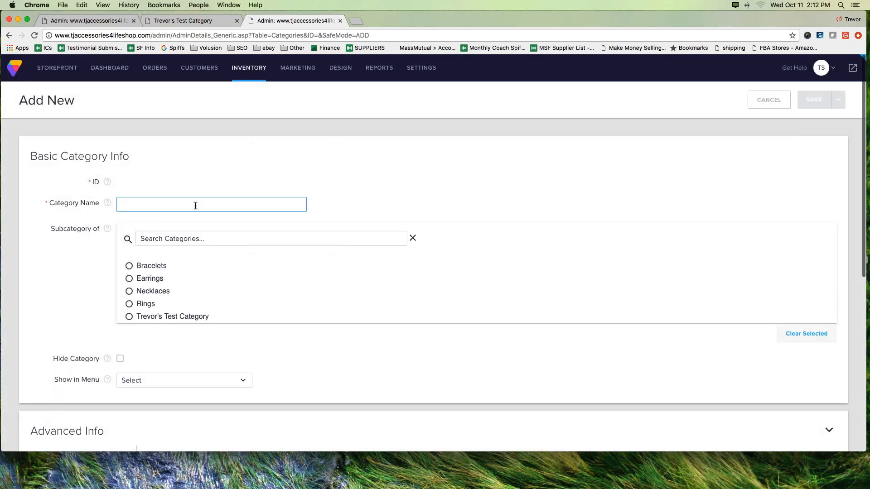
text(Sub Menu)
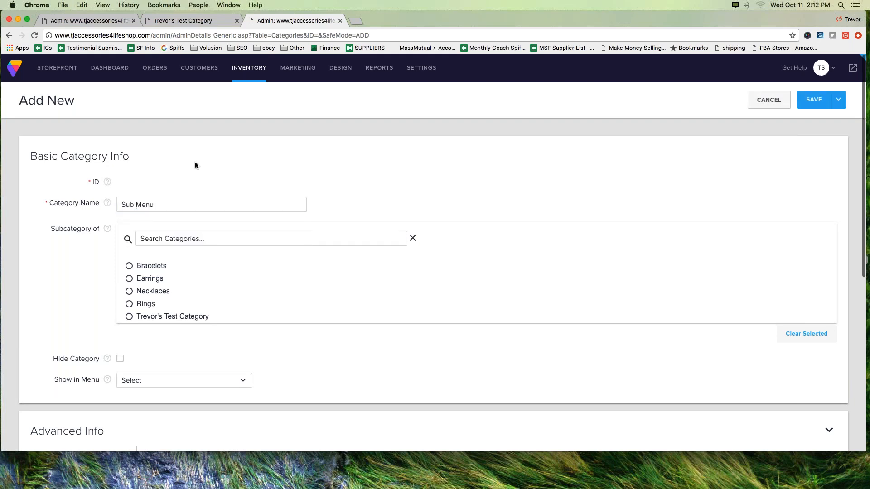
text( Test)
click(211, 317)
click(142, 204)
click(129, 317)
mouse_move(40, 372)
mouse_down()
mouse_move(215, 393)
mouse_move(165, 380)
mouse_move(91, 405)
mouse_up()
Step: Set the Product Display Mode of the new subcategory to Responsive Grid
scroll(198, 241, down, 5)
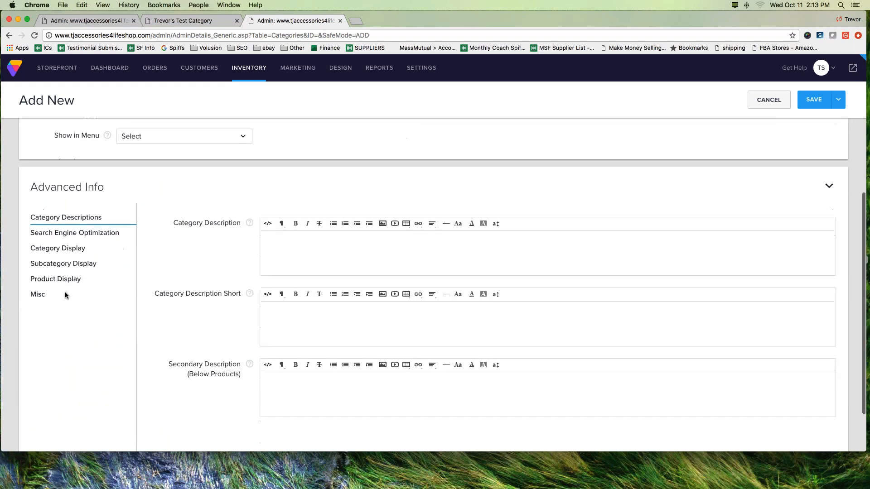
click(56, 279)
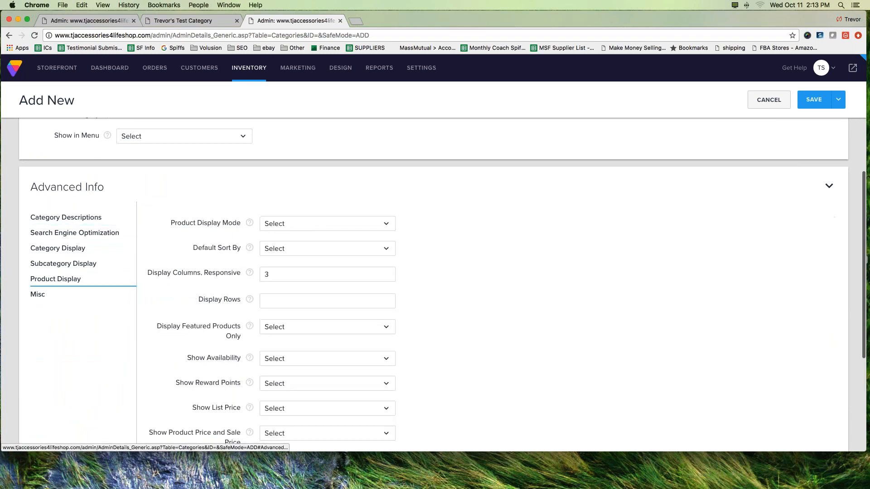
click(299, 229)
click(277, 259)
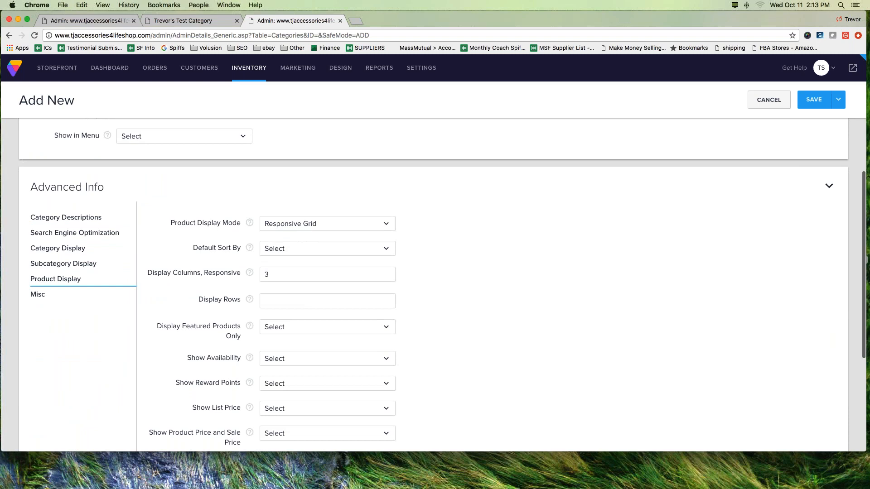
Step: Set the subcategory's Show Description and Show Description Short to N and save the new subcategory
scroll(266, 299, down, 6)
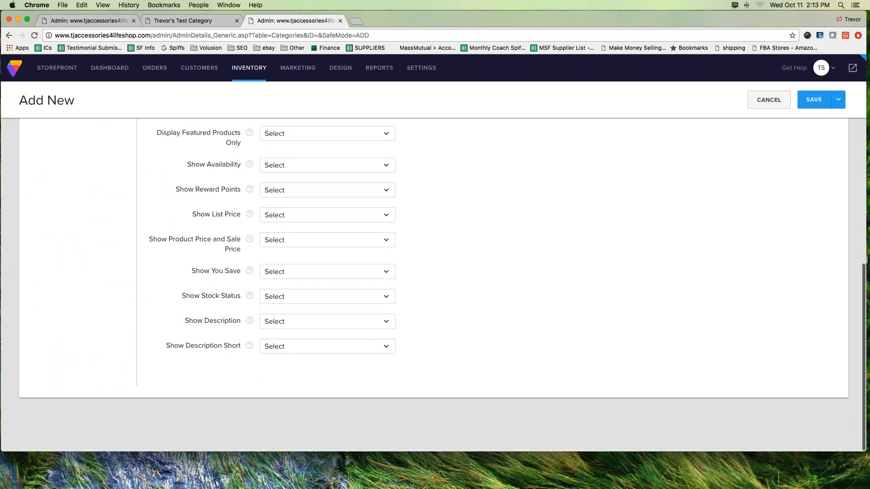
click(276, 322)
click(274, 355)
click(278, 346)
click(276, 382)
click(810, 100)
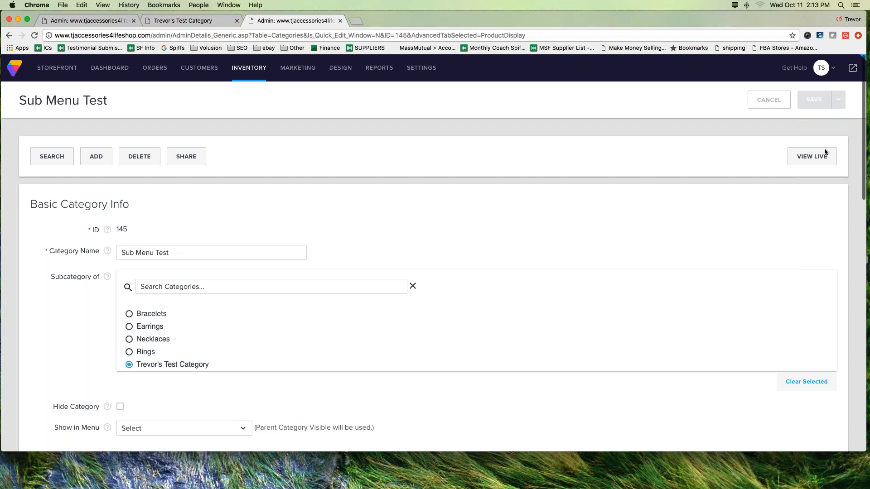
Step: Open the live storefront and check the header navigation for Sub Menu Test under the test category
mouse_move(786, 104)
mouse_down()
mouse_move(845, 70)
mouse_move(851, 89)
mouse_up()
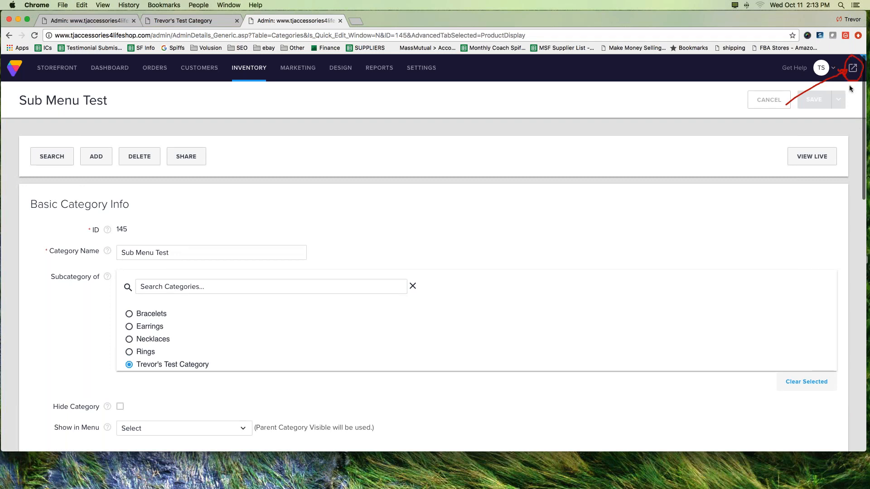
click(866, 126)
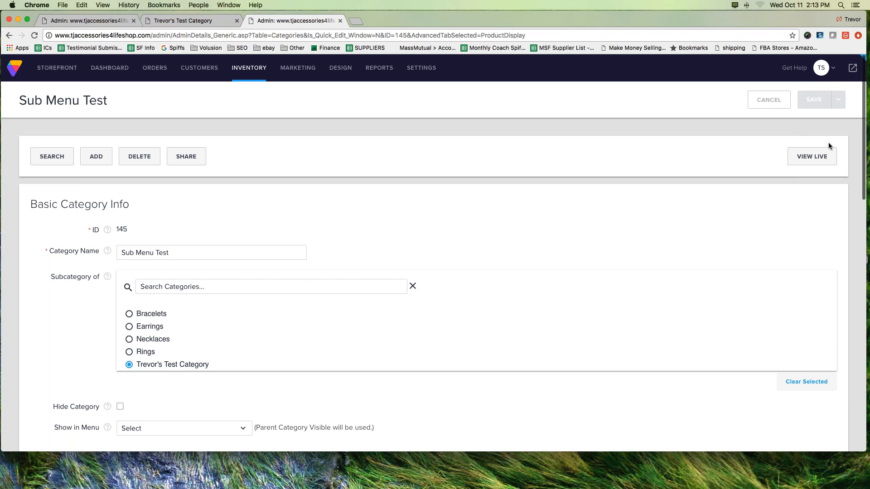
click(853, 69)
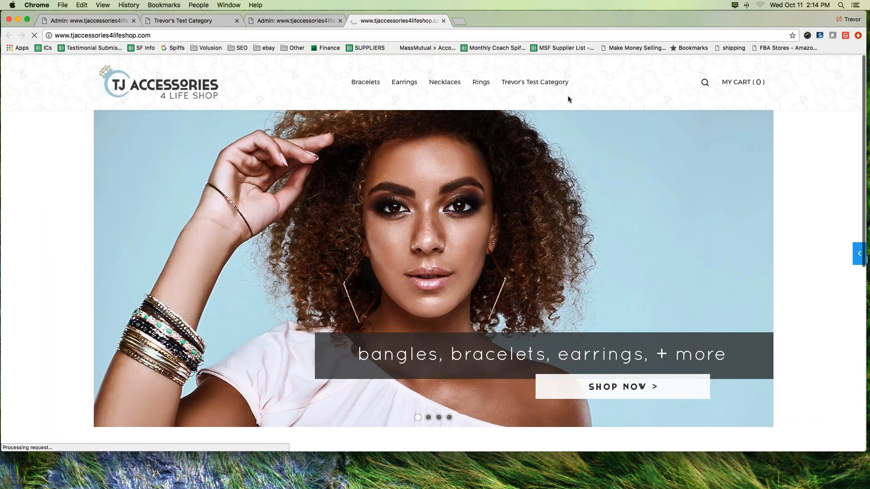
mouse_move(568, 96)
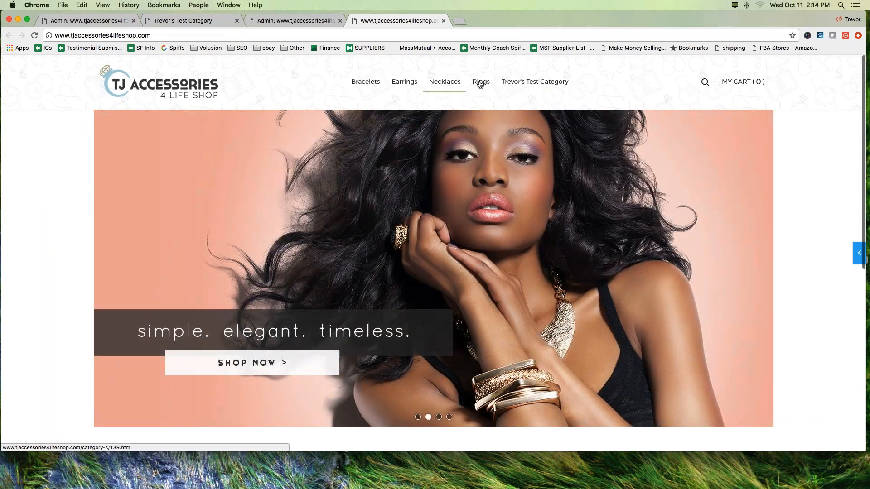
mouse_move(534, 85)
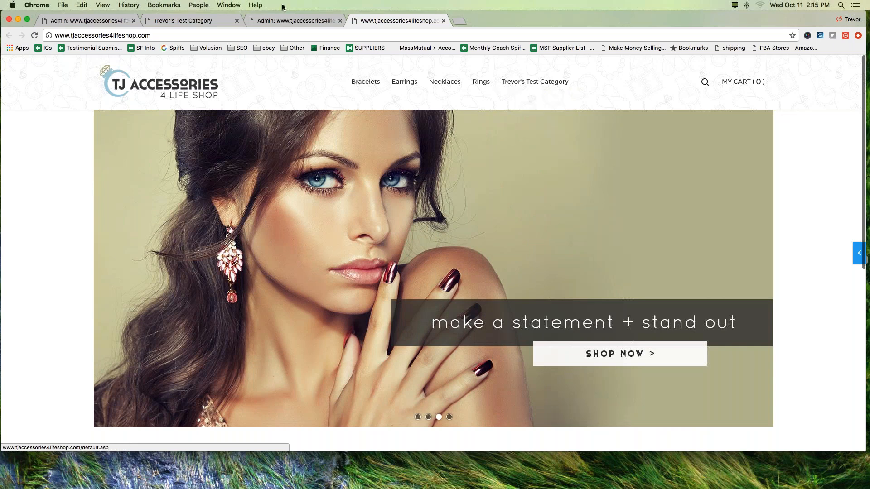
Step: Switch from the storefront back to the admin's already open Categories page
click(284, 21)
click(191, 22)
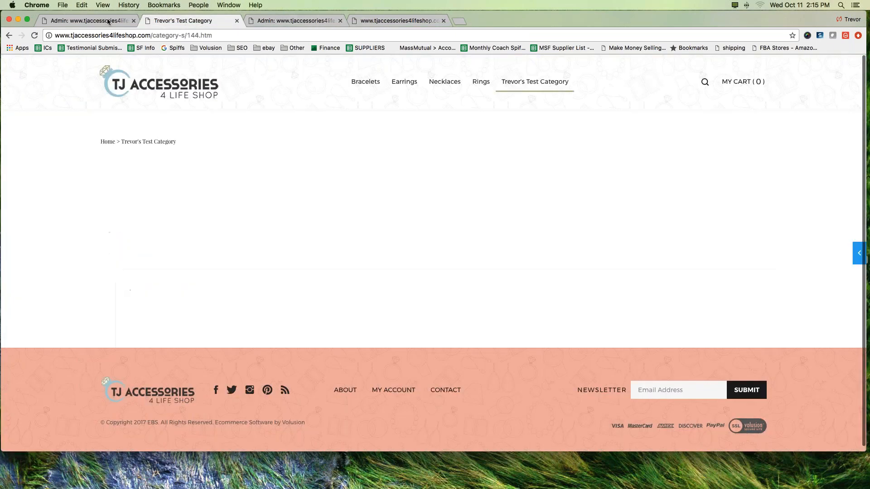
click(90, 19)
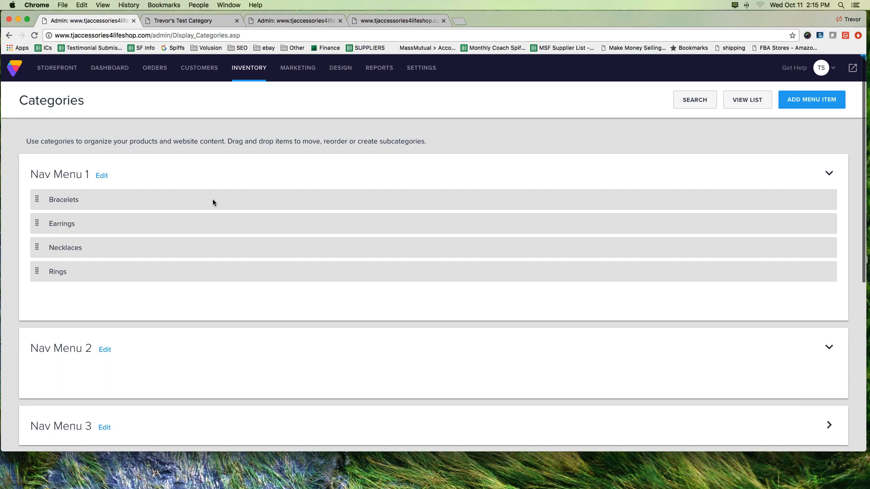
click(794, 101)
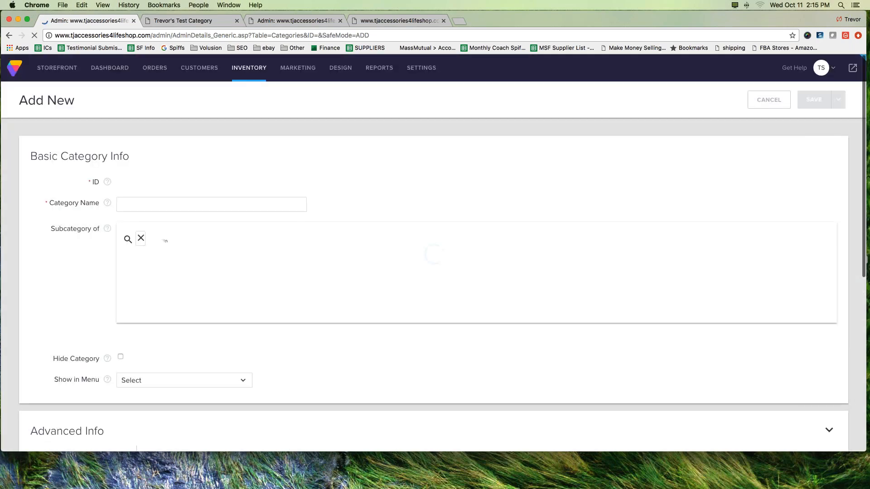
click(155, 205)
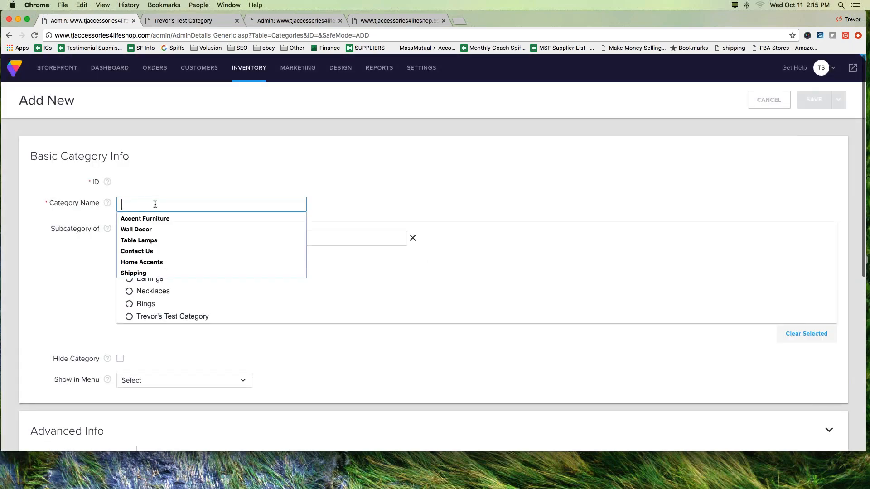
text(Test Category)
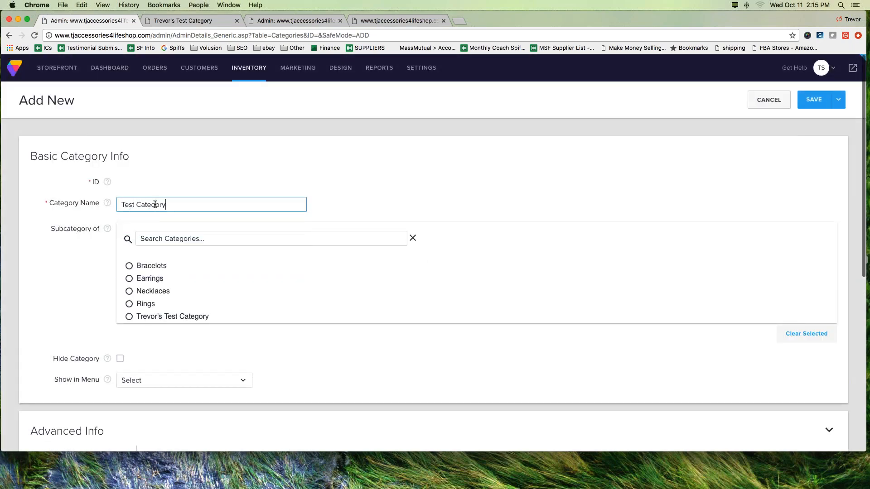
scroll(129, 281, down, 2)
scroll(129, 281, up, 3)
Step: Return to the Categories page without saving the new entry and open the list view of all categories
mouse_move(251, 71)
click(261, 105)
click(495, 168)
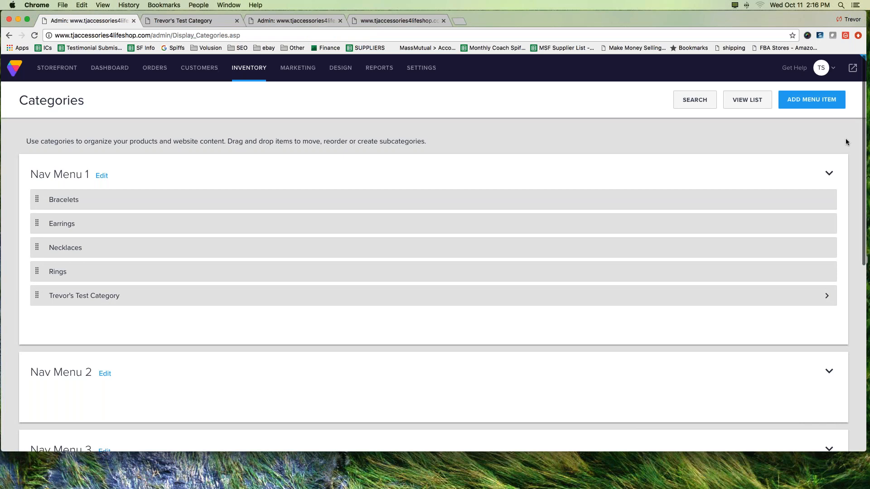
drag(723, 95, 748, 116)
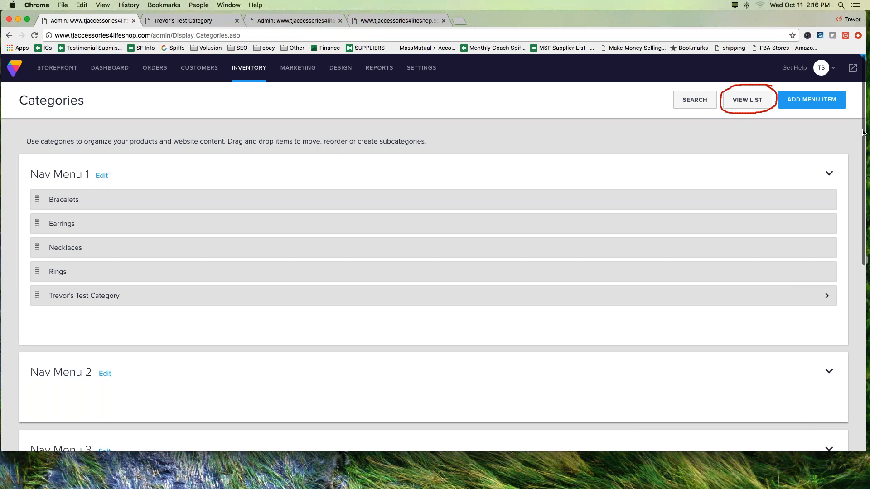
key(Escape)
click(750, 101)
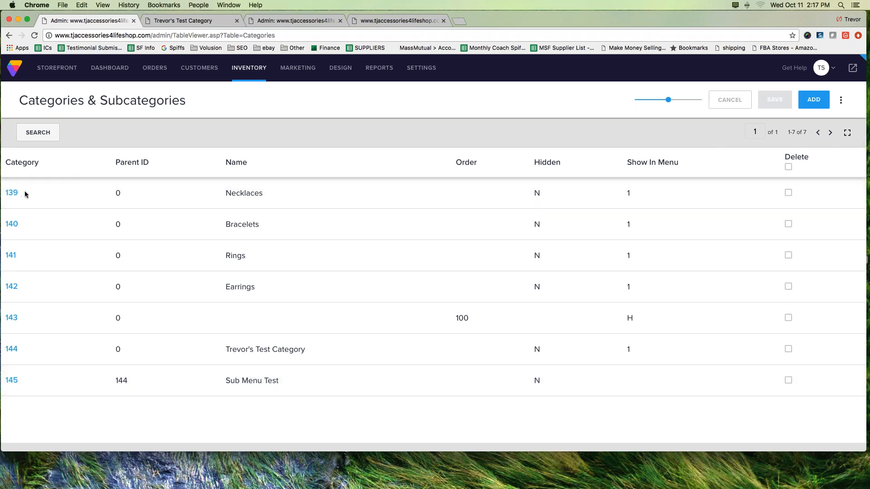
Step: Examine the Category column to match each category ID with its name in the list
mouse_move(4, 153)
mouse_down()
mouse_move(58, 152)
mouse_move(60, 317)
mouse_move(40, 479)
mouse_up()
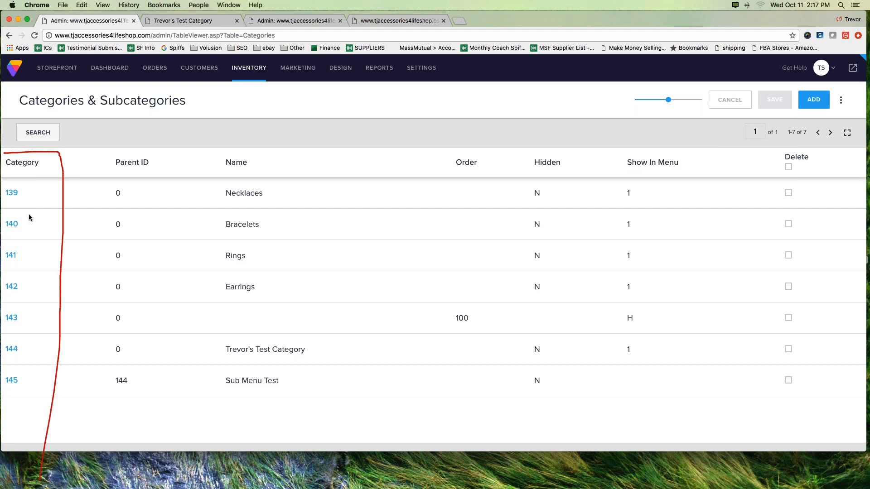
mouse_move(6, 199)
mouse_down()
mouse_move(107, 183)
mouse_move(205, 187)
mouse_move(213, 176)
mouse_up()
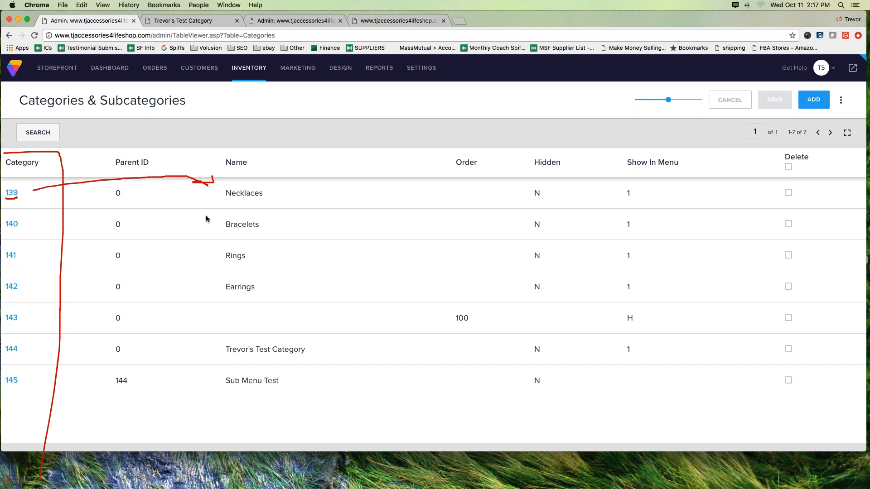
drag(4, 229, 24, 230)
mouse_move(27, 219)
mouse_down()
mouse_move(165, 210)
mouse_move(217, 217)
mouse_move(205, 223)
mouse_up()
mouse_move(19, 248)
mouse_down()
mouse_move(4, 257)
mouse_move(163, 241)
mouse_move(200, 248)
mouse_move(186, 259)
mouse_up()
click(39, 260)
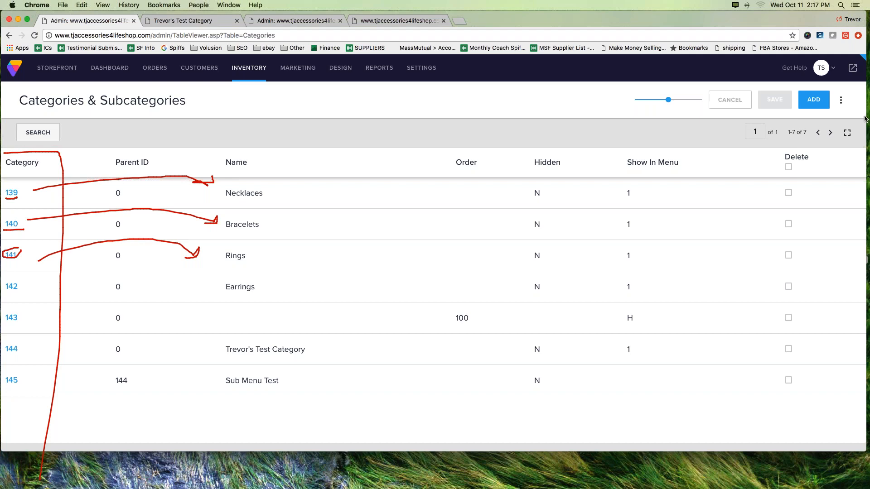
key(Escape)
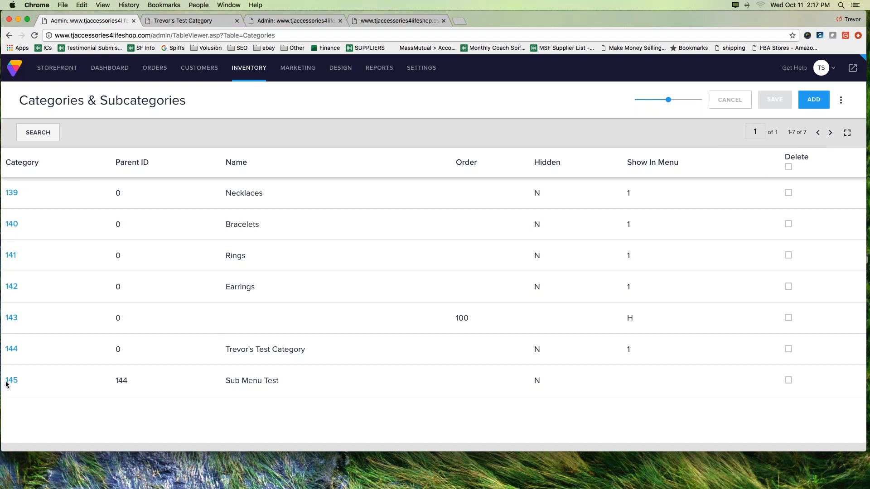
Step: Compare the Parent ID of Sub Menu Test with the ID of its parent category and with the top-level categories' Parent IDs
mouse_move(7, 376)
mouse_down()
mouse_move(26, 373)
mouse_move(4, 385)
mouse_move(7, 376)
mouse_move(117, 368)
mouse_move(215, 387)
mouse_move(197, 387)
mouse_move(215, 377)
mouse_move(284, 389)
mouse_up()
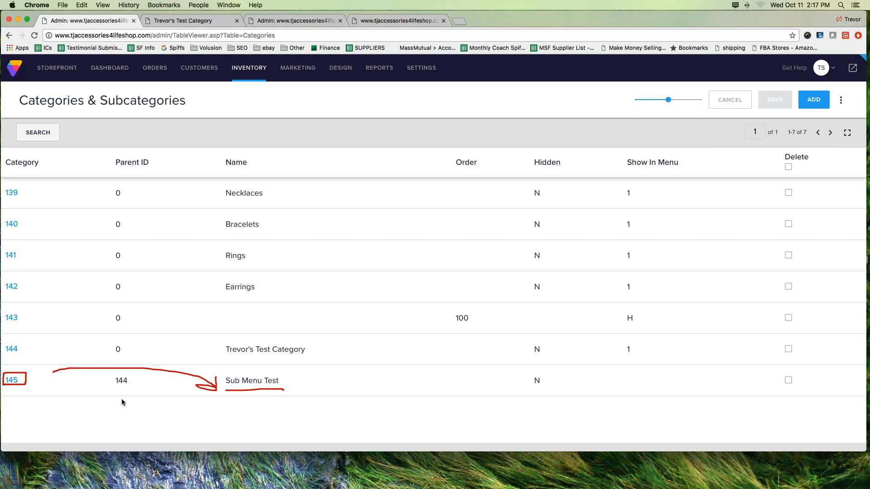
mouse_move(137, 375)
mouse_down()
mouse_move(116, 375)
mouse_move(109, 390)
mouse_move(135, 396)
mouse_move(140, 371)
mouse_up()
mouse_move(121, 186)
mouse_down()
mouse_move(129, 261)
mouse_move(137, 257)
mouse_move(131, 285)
mouse_up()
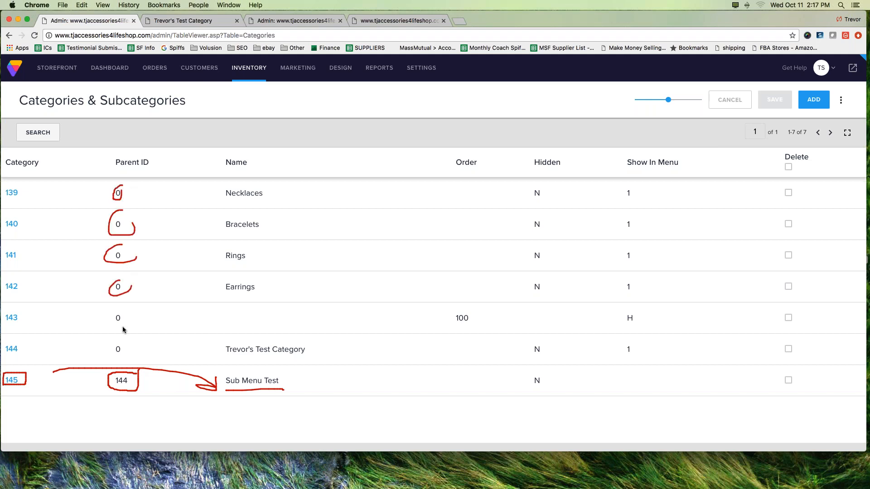
drag(107, 429, 113, 398)
drag(104, 403, 115, 405)
mouse_move(89, 342)
mouse_down()
mouse_move(37, 348)
mouse_move(54, 350)
mouse_up()
drag(220, 358, 299, 360)
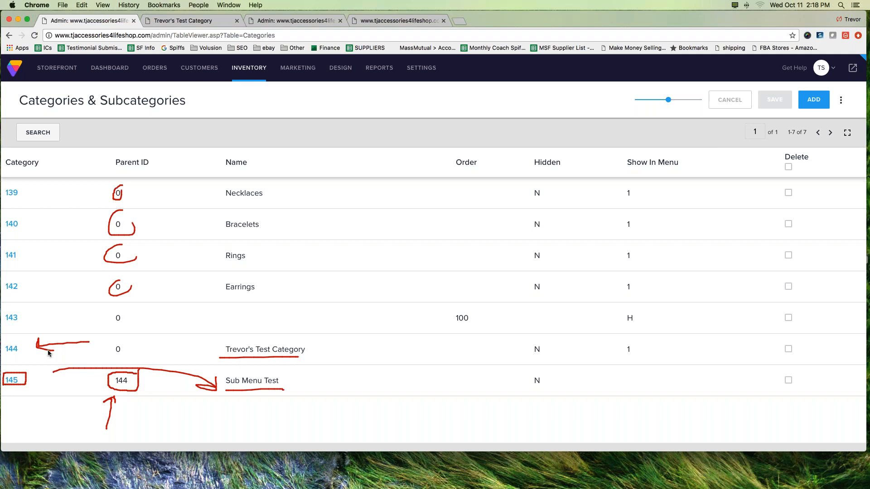
mouse_move(19, 339)
mouse_down()
mouse_move(0, 356)
mouse_move(14, 364)
mouse_move(22, 341)
mouse_move(39, 358)
mouse_move(92, 375)
mouse_up()
mouse_move(26, 371)
mouse_down()
mouse_move(17, 391)
mouse_move(27, 381)
mouse_up()
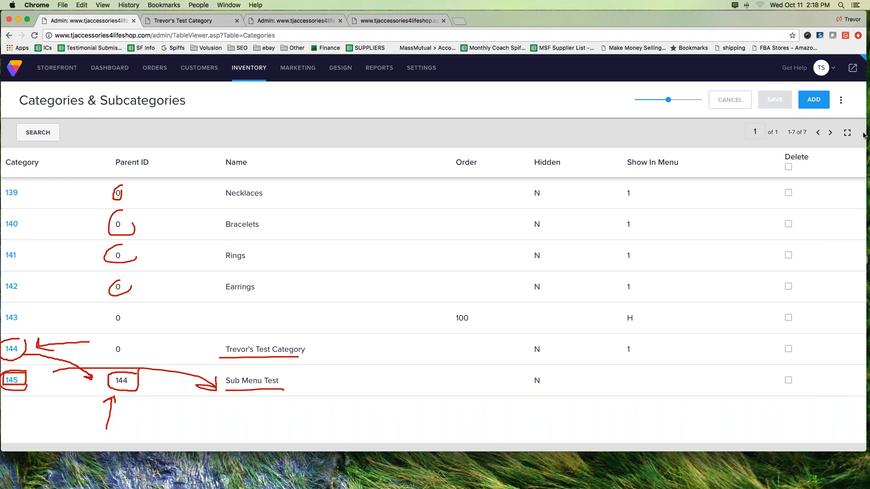
click(827, 191)
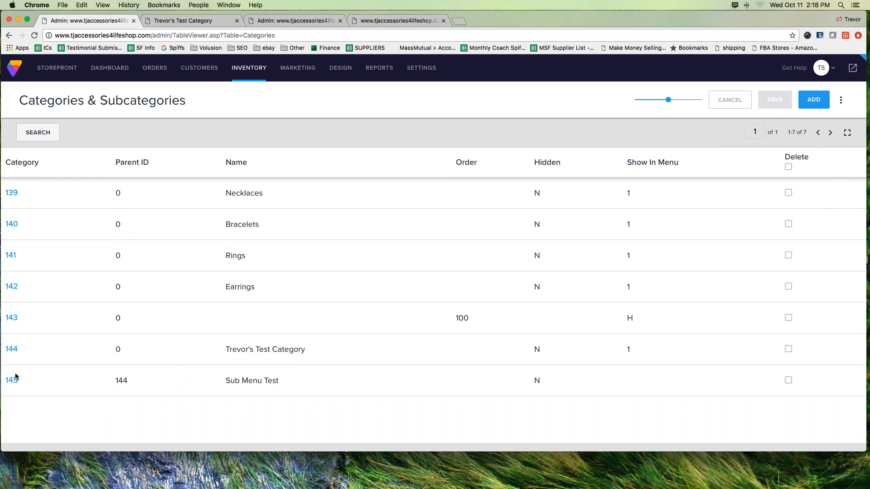
mouse_move(22, 342)
mouse_down()
mouse_move(7, 345)
mouse_move(10, 356)
mouse_move(15, 351)
mouse_up()
mouse_move(22, 357)
mouse_down()
mouse_move(24, 379)
mouse_move(29, 371)
mouse_move(21, 385)
mouse_up()
mouse_move(137, 378)
mouse_down()
mouse_move(111, 384)
mouse_move(140, 375)
mouse_move(131, 373)
mouse_up()
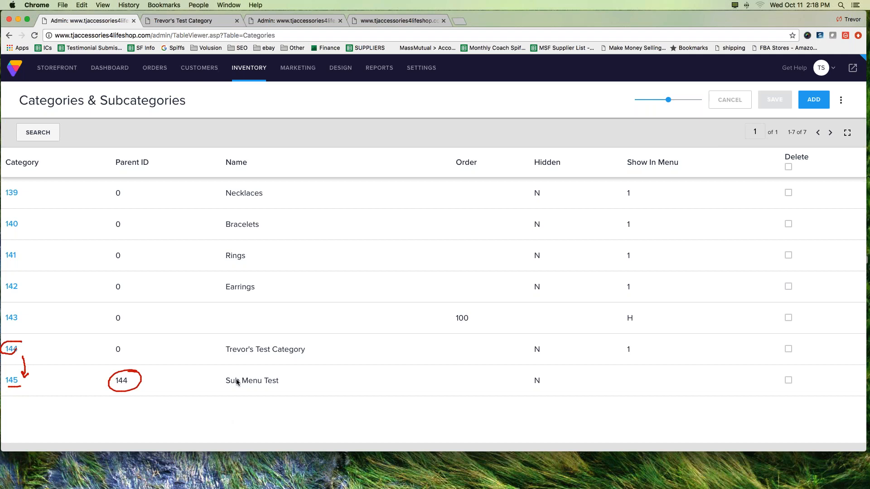
mouse_move(313, 337)
mouse_down()
mouse_move(273, 334)
mouse_move(225, 361)
mouse_move(314, 340)
mouse_up()
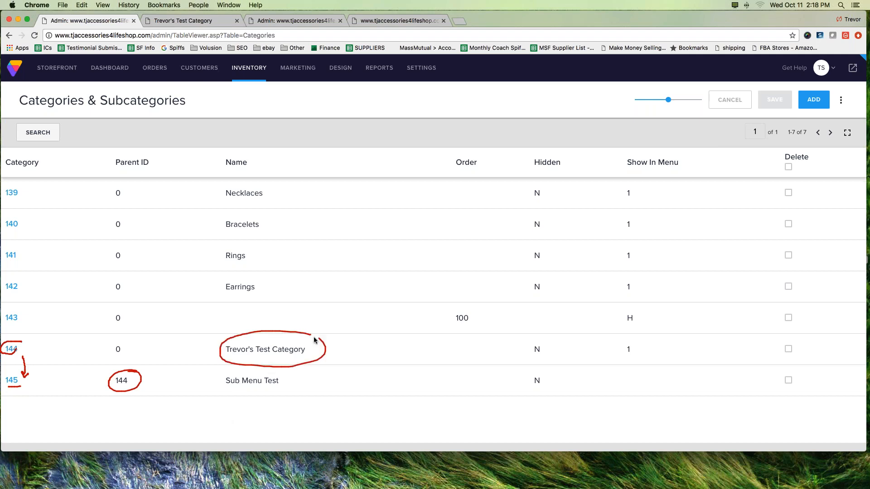
mouse_move(227, 369)
mouse_down()
mouse_move(225, 381)
mouse_move(284, 392)
mouse_move(225, 365)
mouse_up()
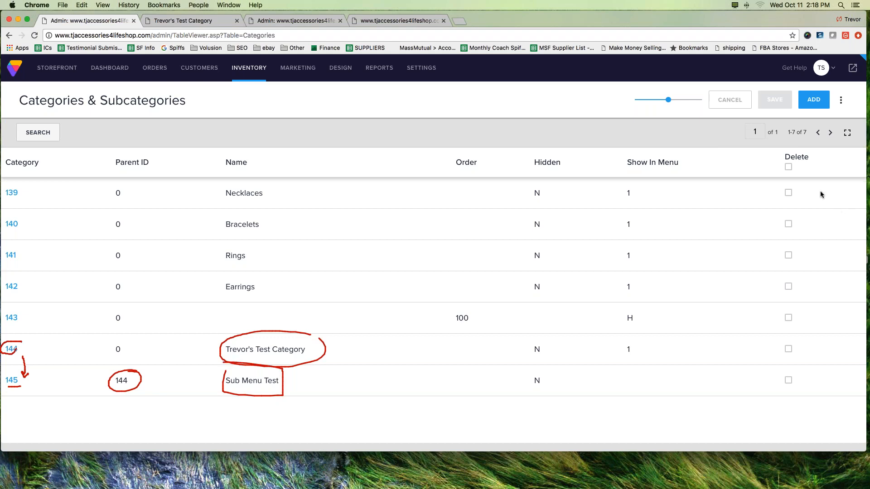
key(Escape)
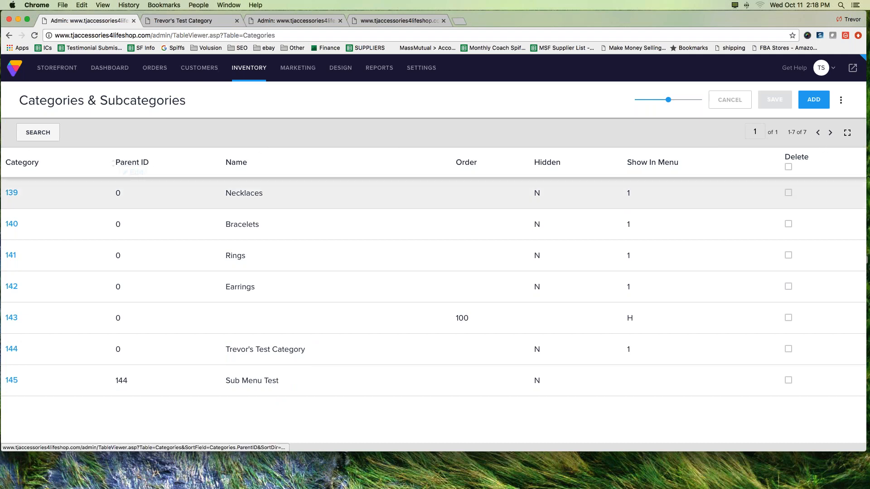
Step: Make the Parent ID column editable, set Sub Menu Test's Parent ID to 0, and save the list
click(132, 172)
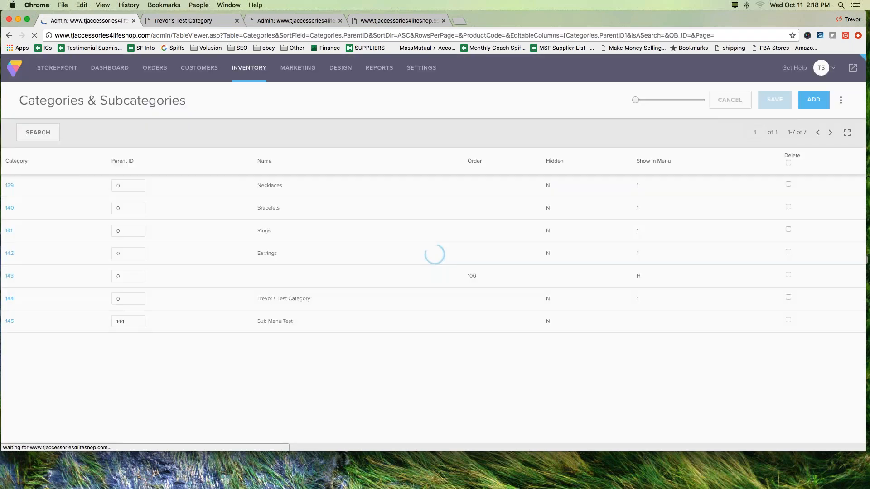
click(129, 413)
drag(129, 413, 92, 411)
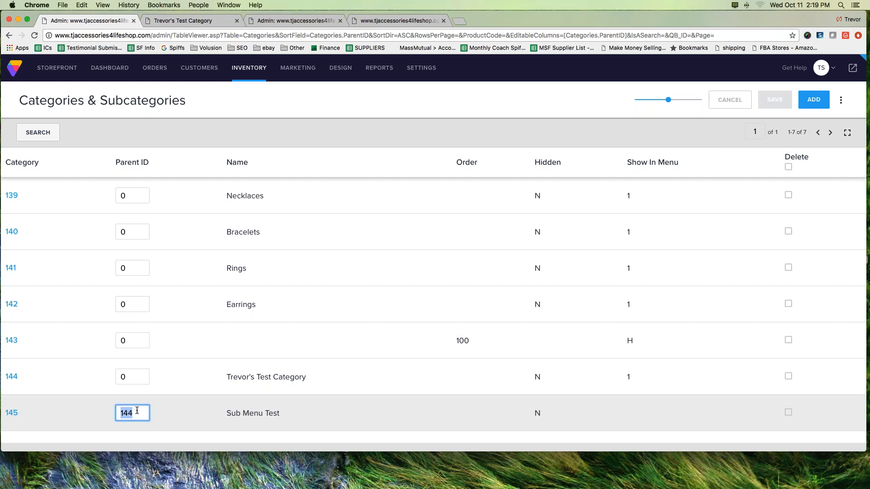
key(BackSpace)
text(0)
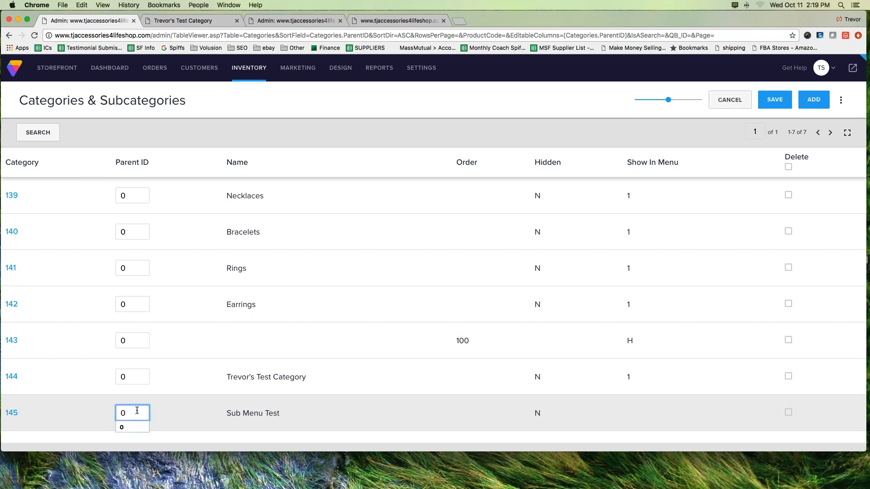
click(771, 102)
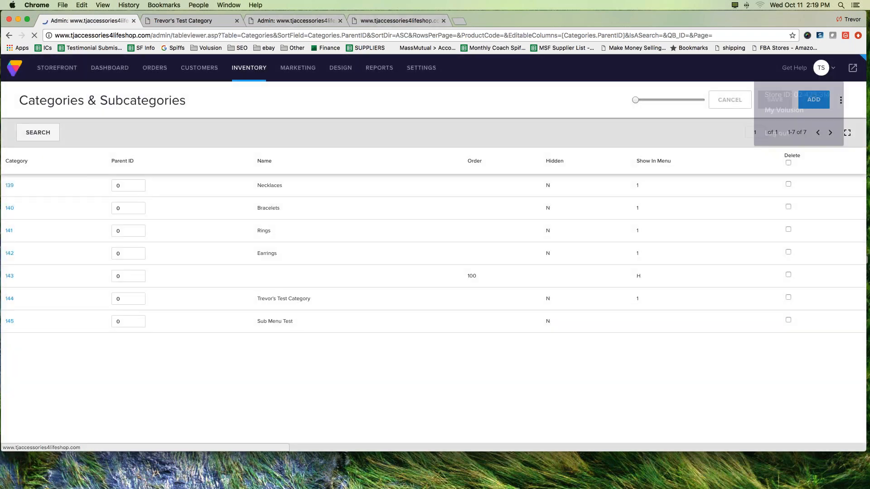
Step: Open the live storefront to check its header navigation, and return to the admin's Categories & Subcategories list
click(851, 70)
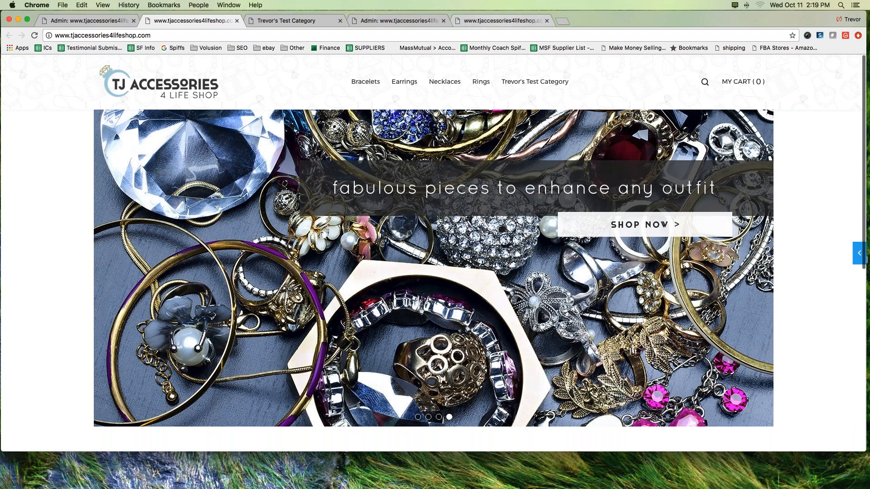
click(498, 20)
click(401, 23)
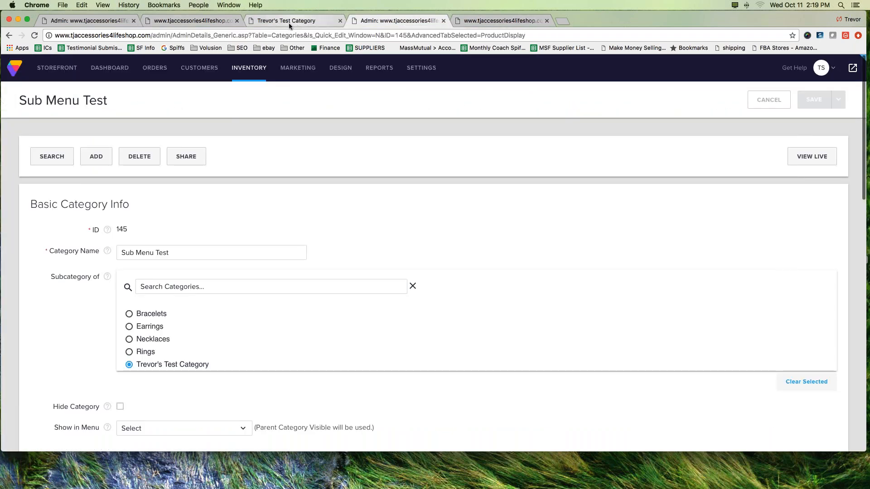
click(290, 23)
click(65, 23)
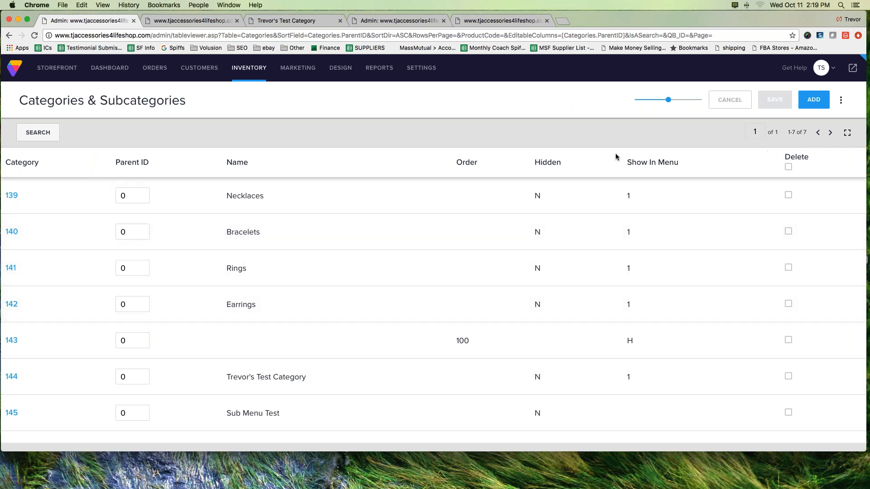
Step: Compare the Show In Menu values of the top-level categories with that of Sub Menu Test
mouse_move(603, 146)
mouse_down()
mouse_move(692, 373)
mouse_move(678, 431)
mouse_move(607, 432)
mouse_move(620, 142)
mouse_up()
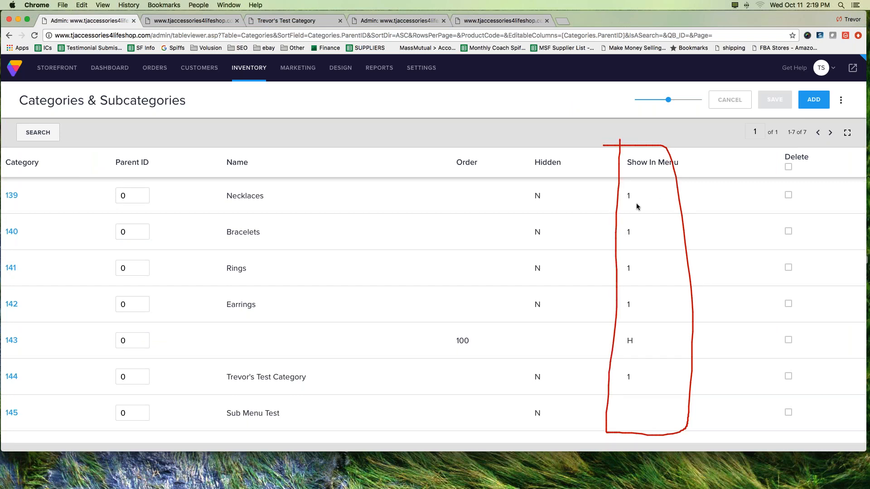
drag(626, 207, 635, 206)
drag(624, 241, 636, 240)
drag(625, 279, 638, 278)
drag(623, 312, 639, 311)
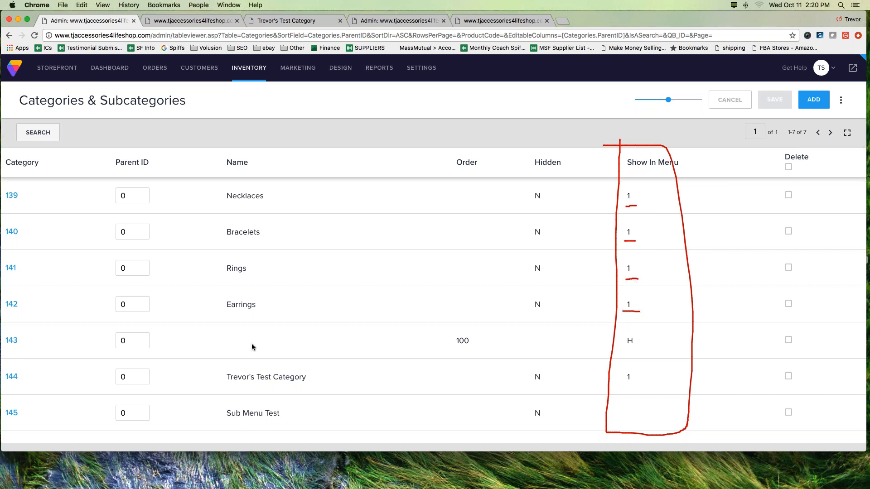
drag(629, 403, 618, 418)
click(833, 189)
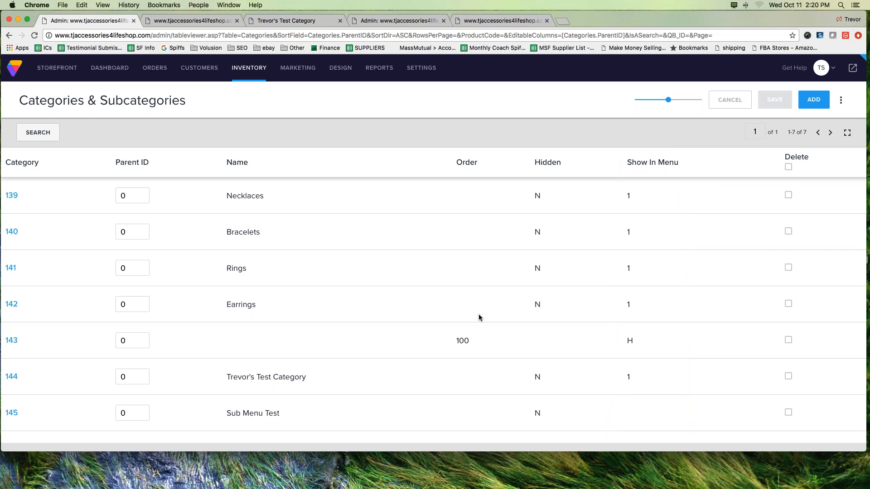
Step: Make the Show In Menu column editable, set Sub Menu Test's value to 1, and save the list
click(681, 153)
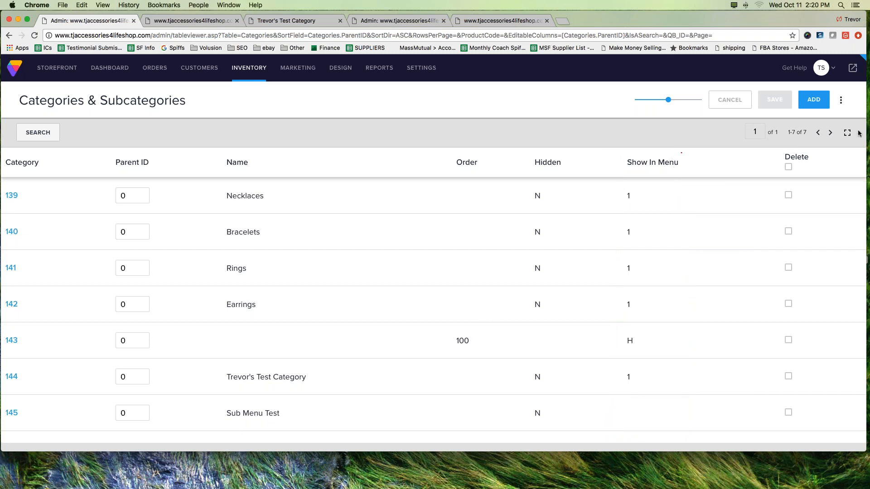
click(648, 162)
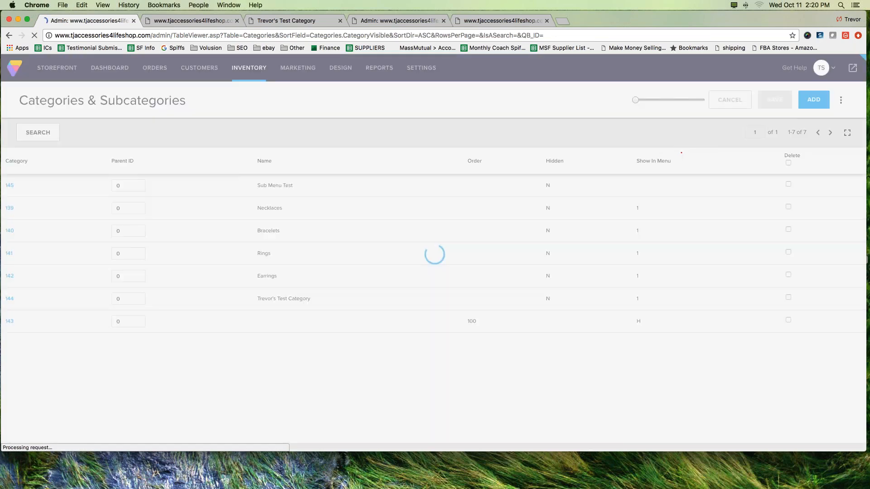
click(647, 175)
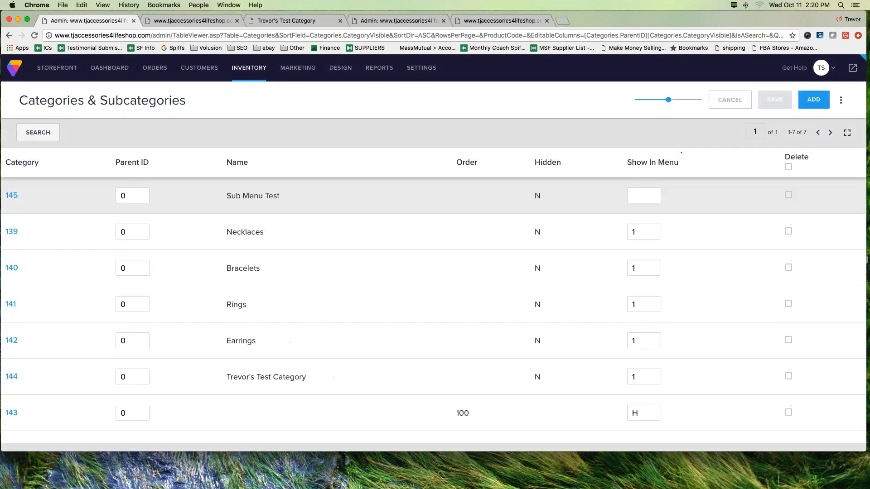
click(644, 196)
text(1)
click(777, 104)
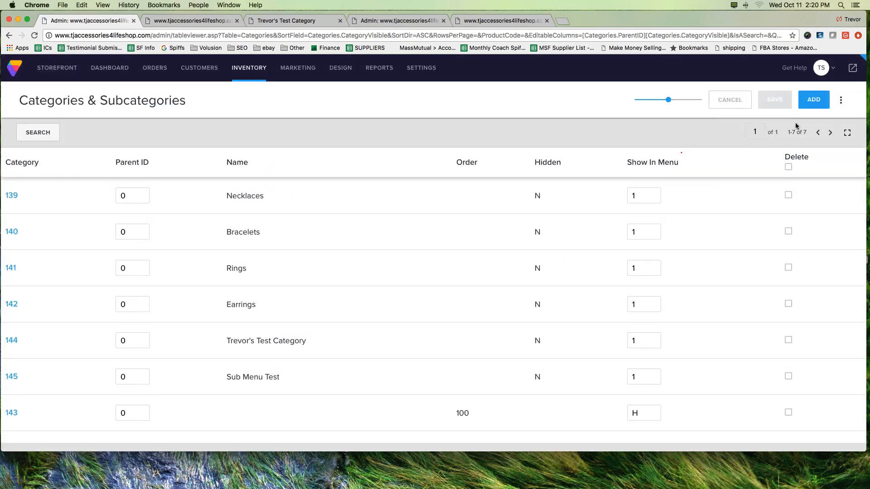
Step: Open the live storefront again and check the header navigation for Sub Menu Test as a top-level category
mouse_move(796, 126)
mouse_down()
mouse_move(796, 115)
mouse_move(850, 74)
mouse_move(834, 74)
mouse_up()
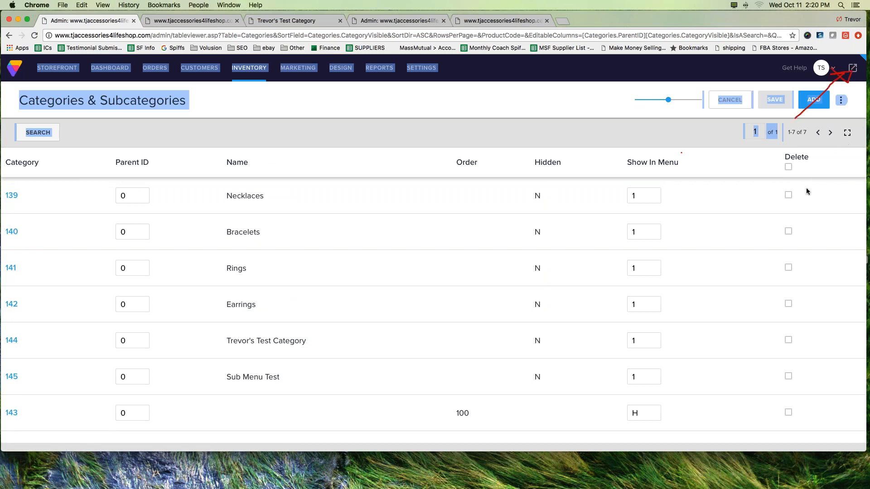
click(852, 68)
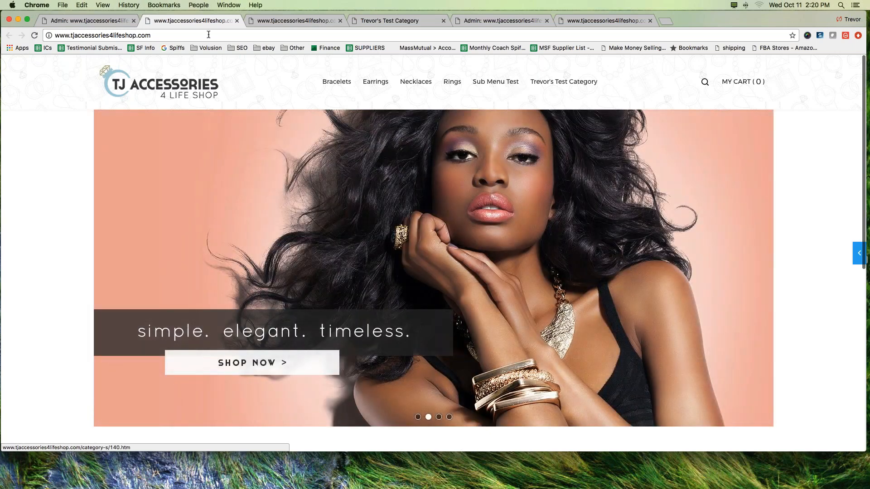
Step: Return to the admin's category list, set Sub Menu Test's Show In Menu to 0 and Parent ID to 144, and save
click(96, 21)
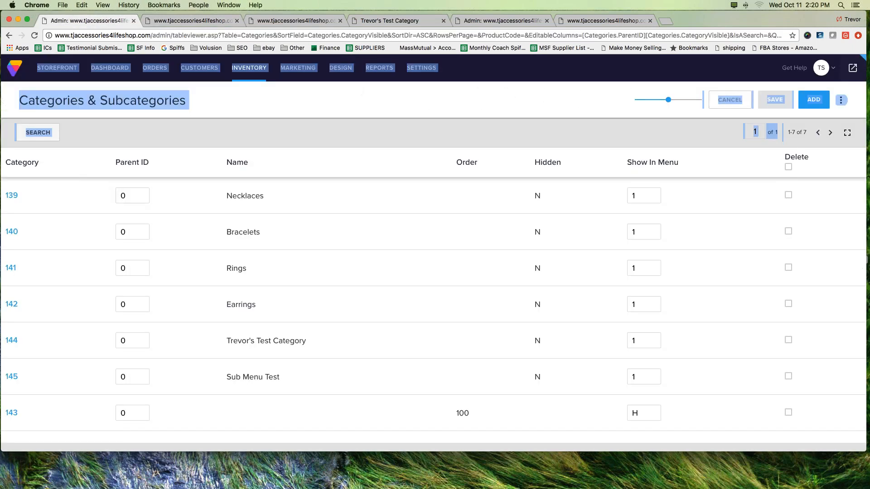
click(634, 196)
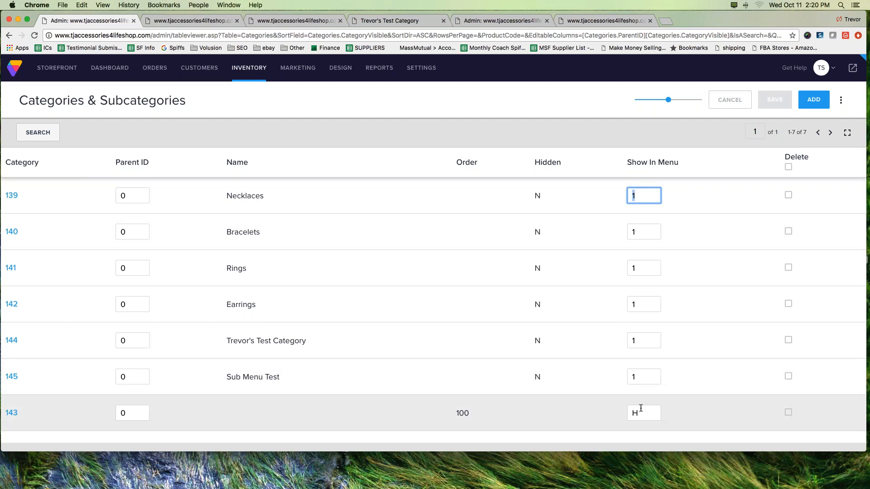
click(629, 376)
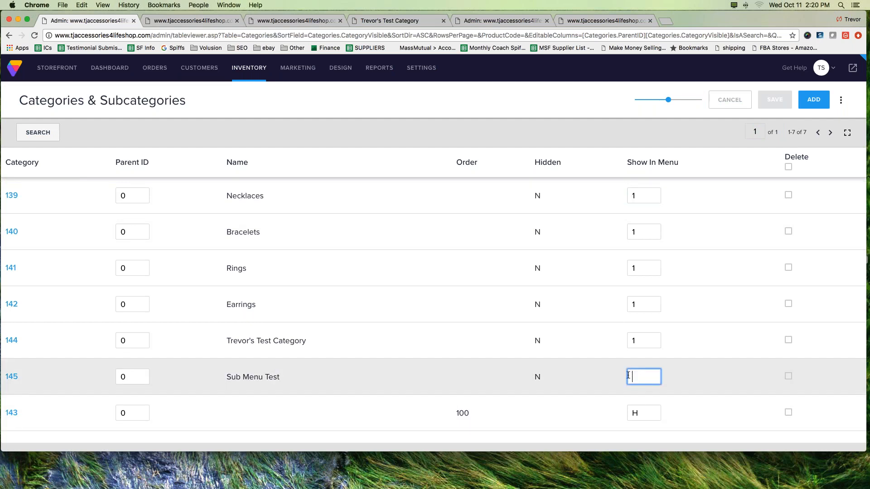
text(0)
click(136, 374)
double_click(123, 377)
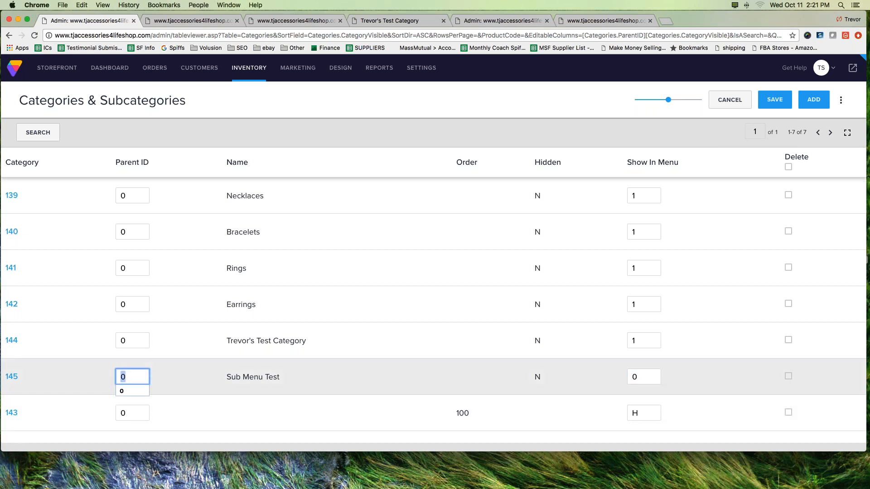
text(144)
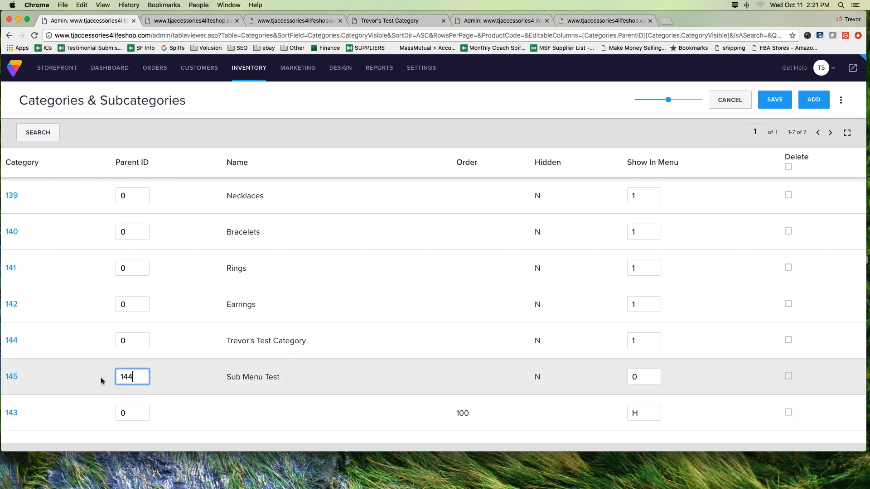
click(773, 105)
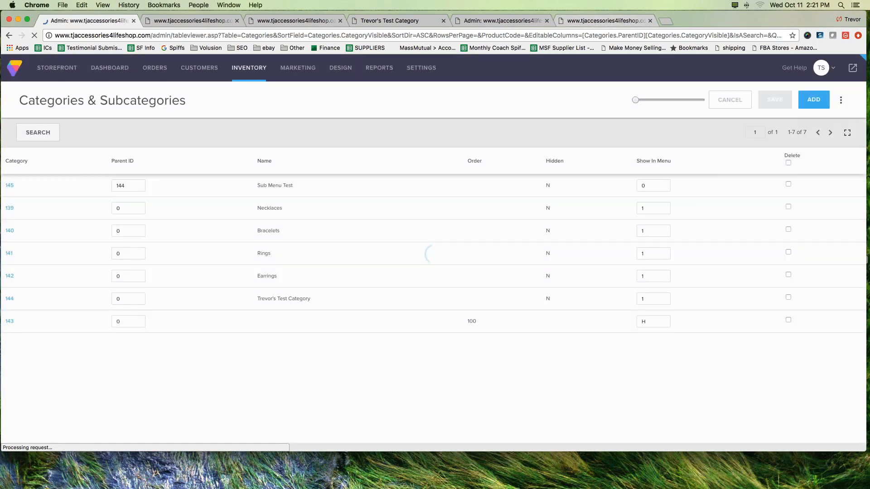
Step: Reload the live storefront's home page and check under which header item Sub Menu Test is placed
click(592, 25)
click(134, 91)
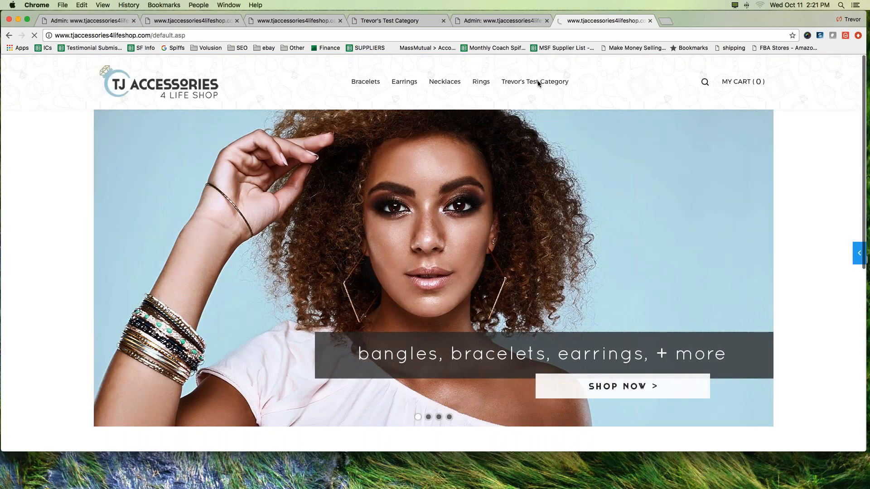
mouse_move(537, 84)
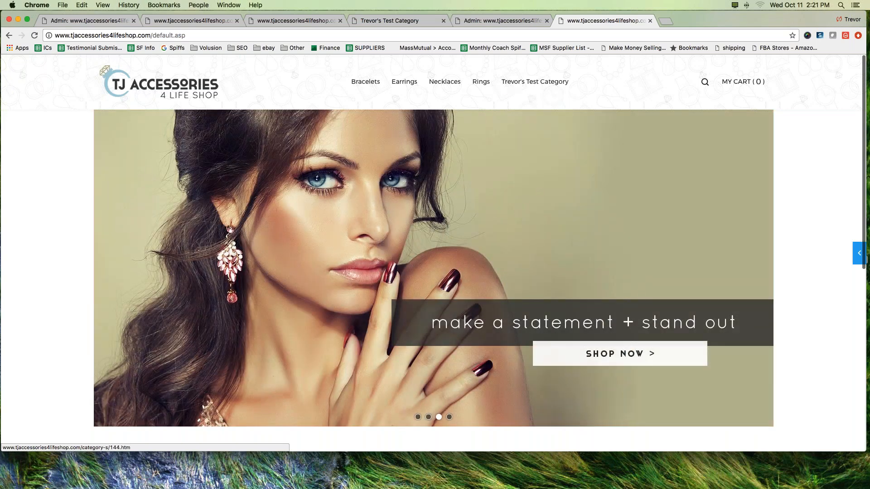
click(517, 20)
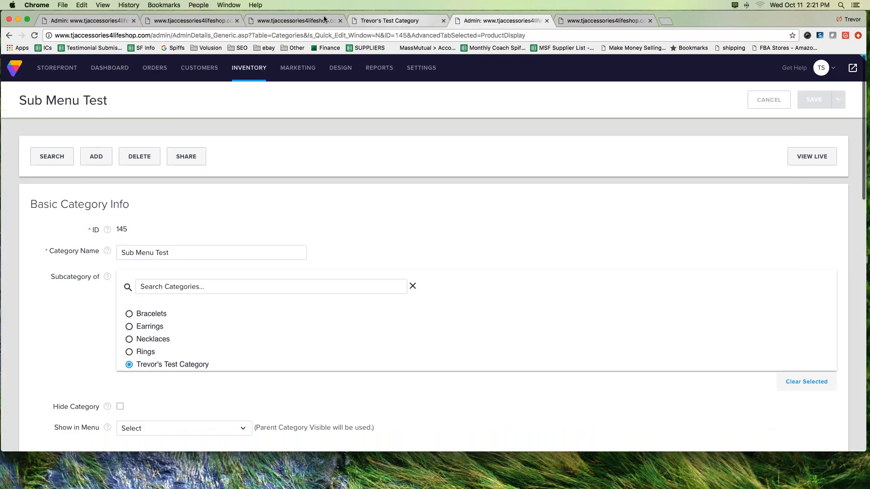
click(398, 21)
Step: In the admin's category list, set the Parent ID of category 144 to 145, its own subcategory, and save
click(88, 21)
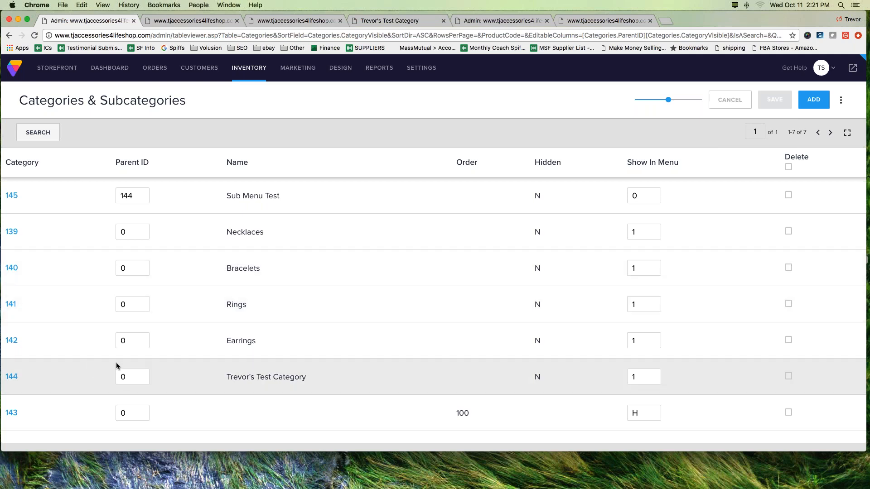
click(121, 376)
text(145)
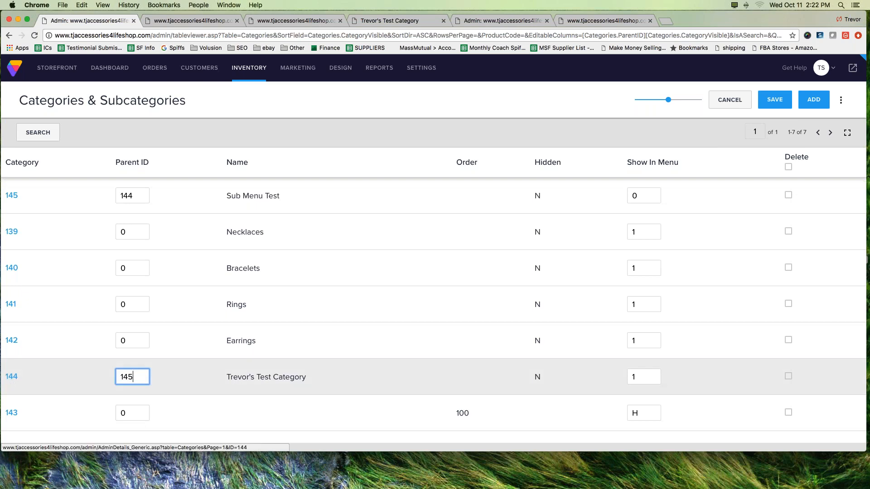
drag(138, 377, 118, 378)
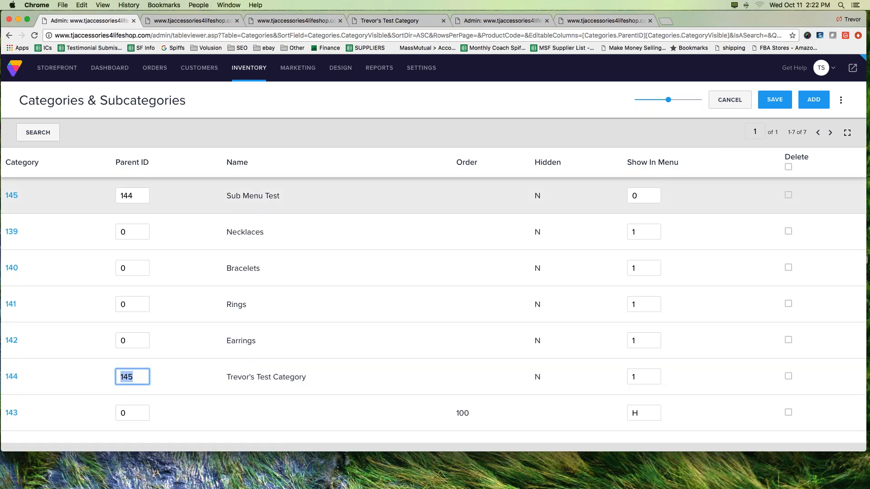
click(139, 377)
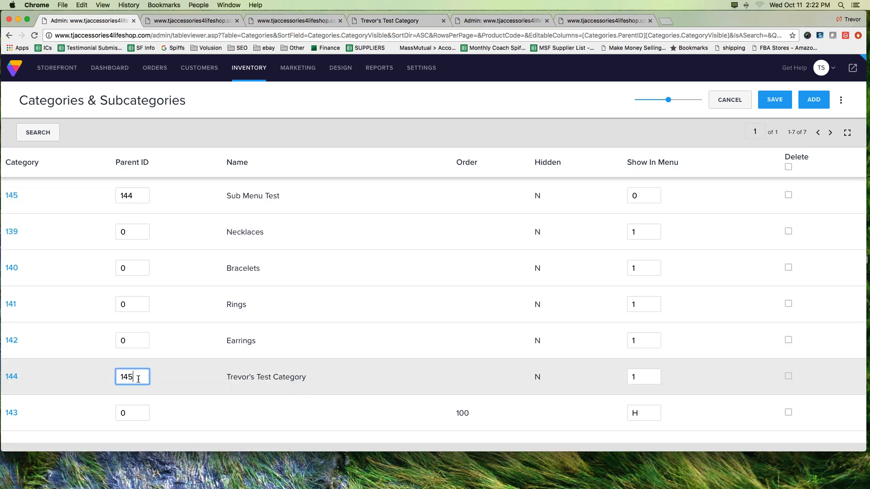
drag(138, 194, 121, 196)
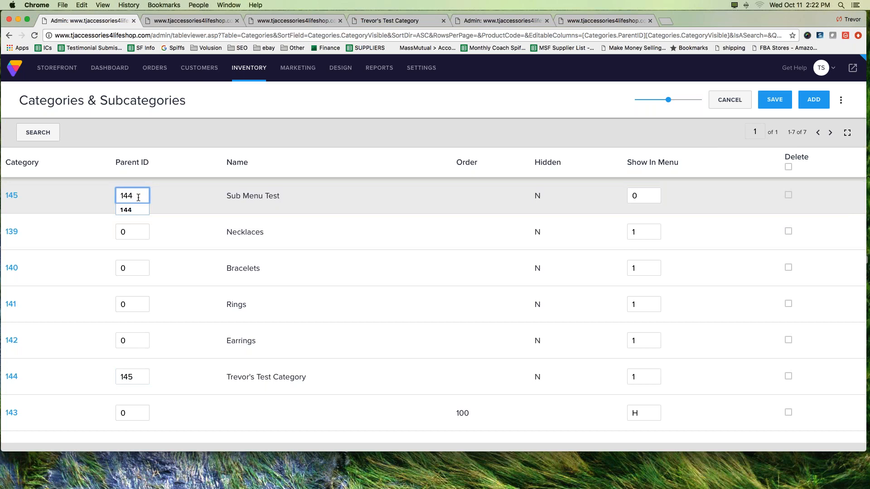
click(182, 191)
click(769, 102)
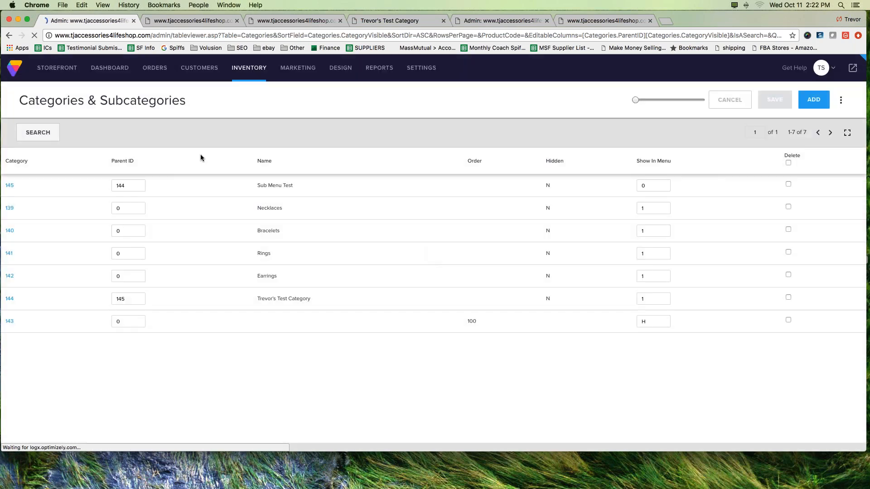
Step: Open the form for a new menu item and examine how the Subcategory of options list the mutually nested test categories
mouse_move(249, 67)
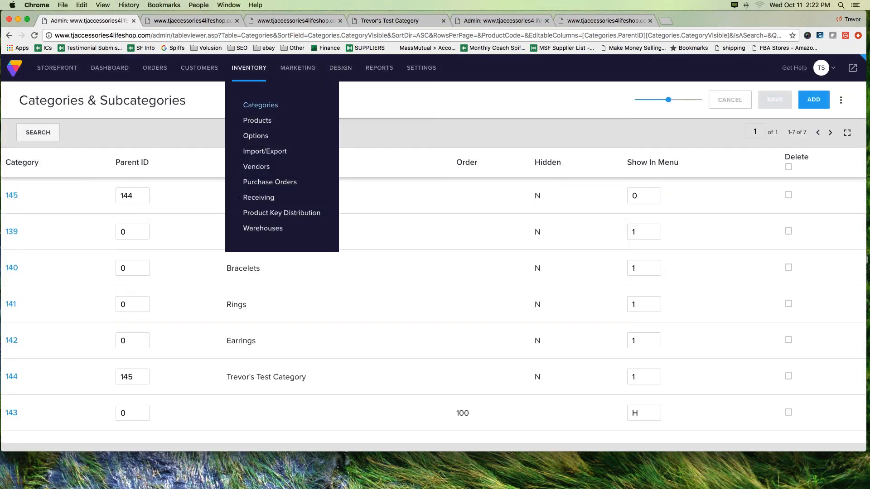
click(259, 109)
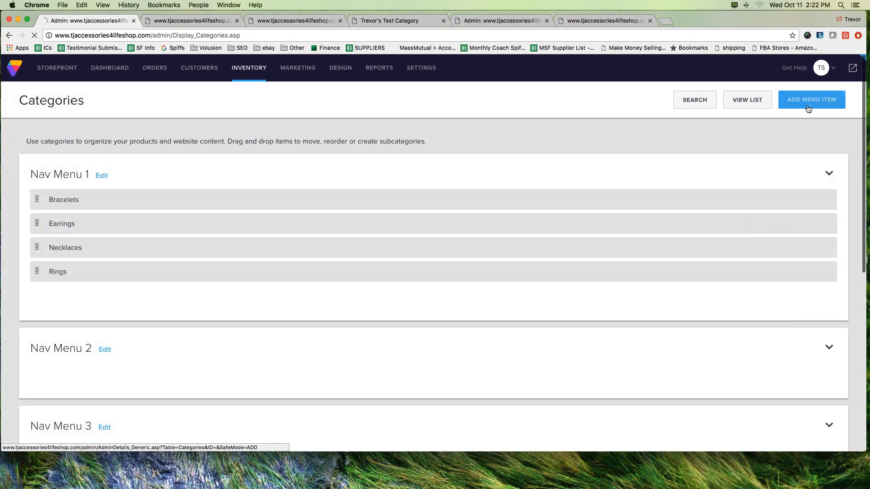
click(808, 109)
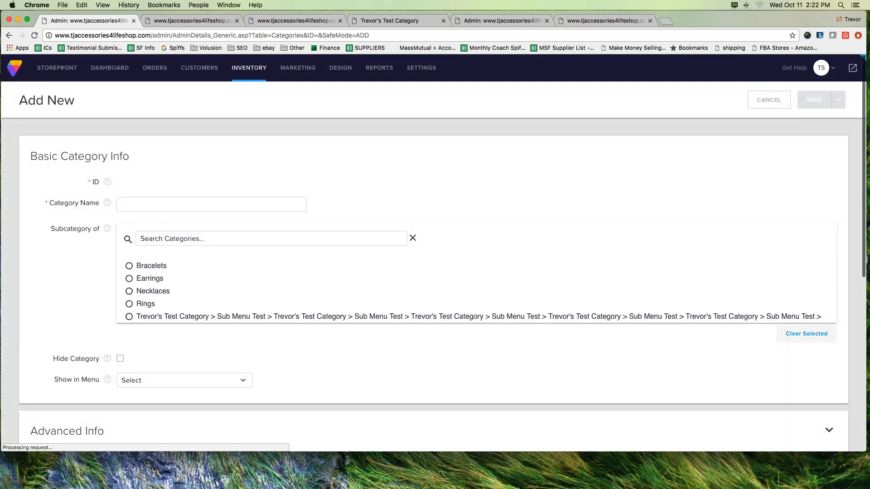
scroll(476, 290, down, 3)
scroll(476, 290, up, 3)
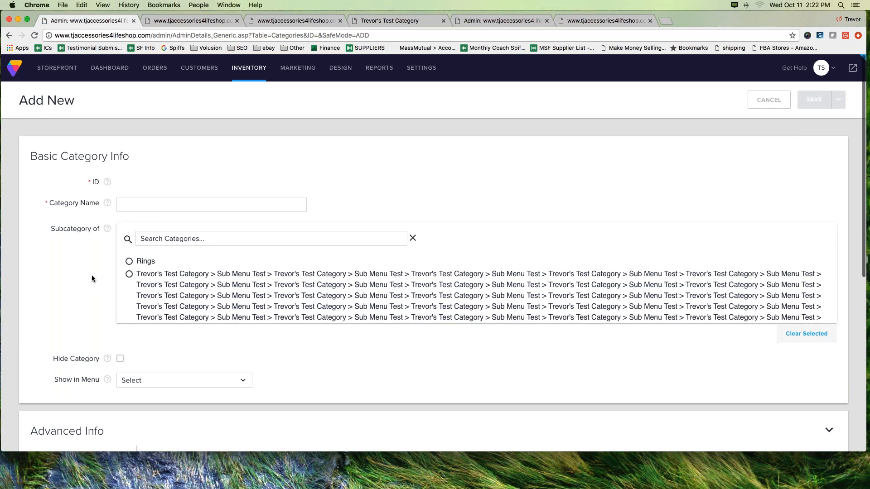
mouse_move(116, 269)
mouse_down()
mouse_move(256, 273)
mouse_move(499, 262)
mouse_move(835, 293)
mouse_move(766, 333)
mouse_move(189, 322)
mouse_move(110, 304)
mouse_move(113, 271)
mouse_up()
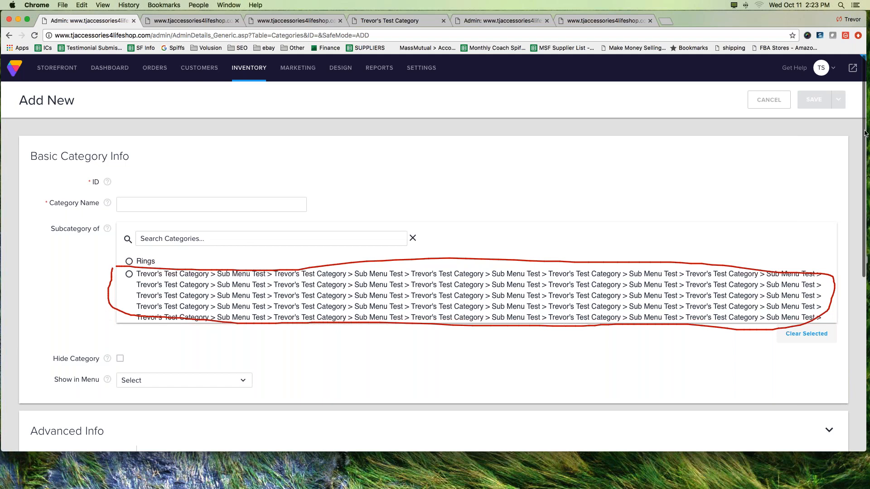
click(814, 194)
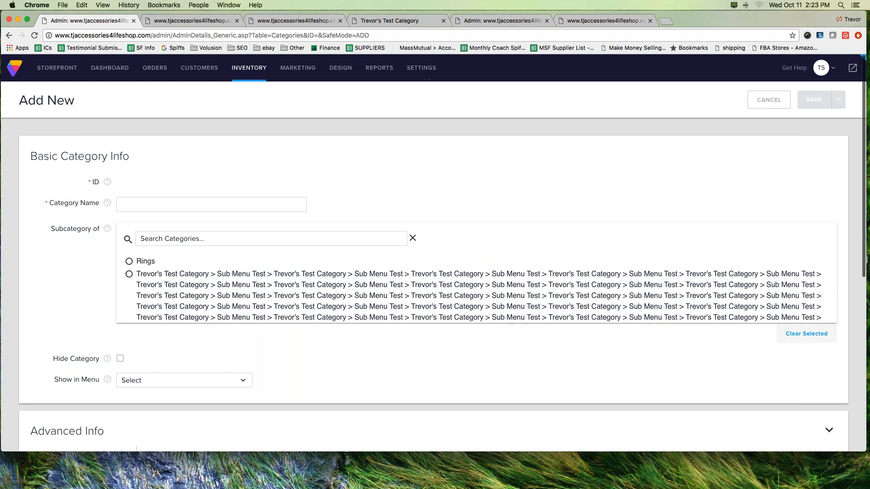
Step: Open the categories in list view, set the Parent ID of category 144 to 0, and save the list
mouse_move(263, 82)
click(272, 108)
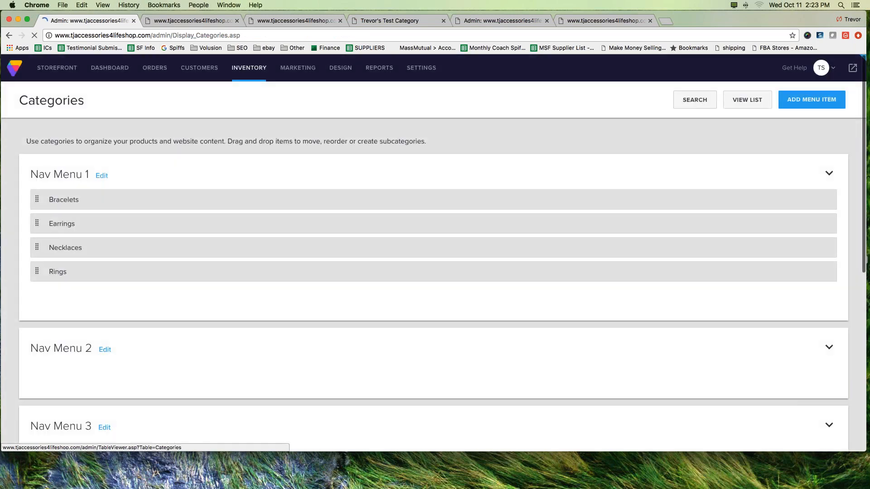
click(739, 103)
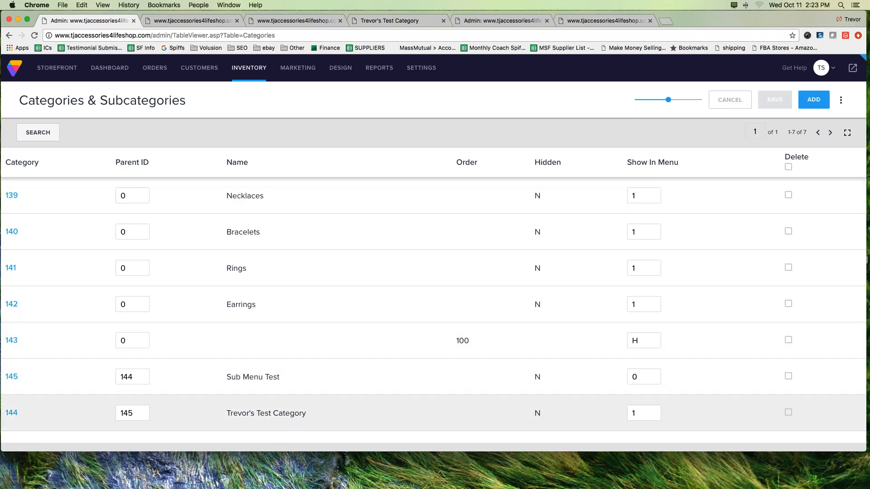
click(132, 413)
double_click(131, 412)
key(BackSpace)
text(0)
click(777, 103)
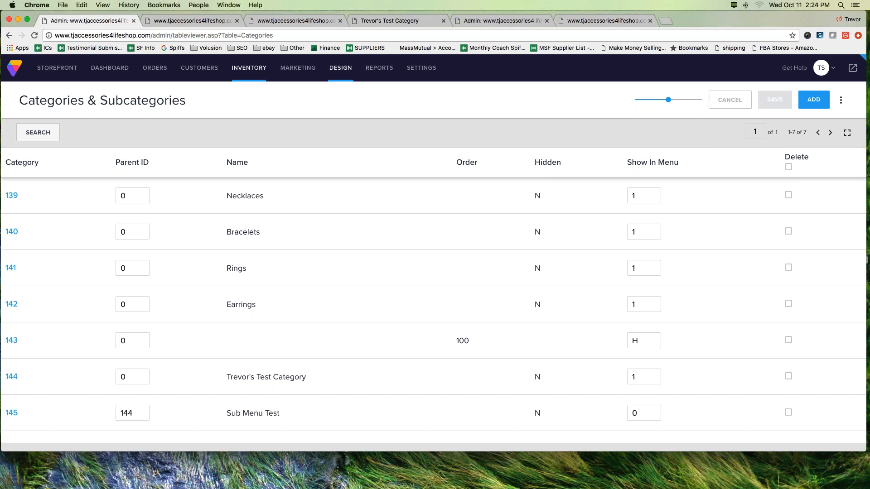
Step: Open the form for adding a new product and locate its Categories setting
mouse_move(247, 71)
click(257, 121)
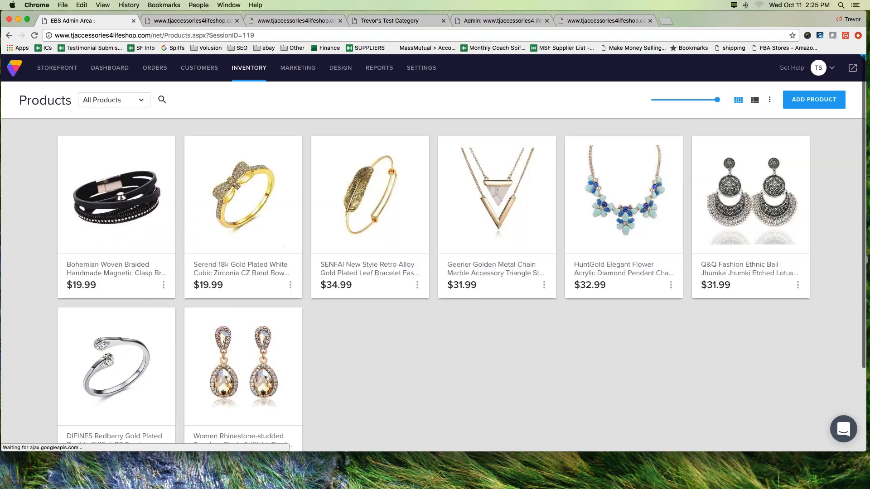
mouse_move(247, 75)
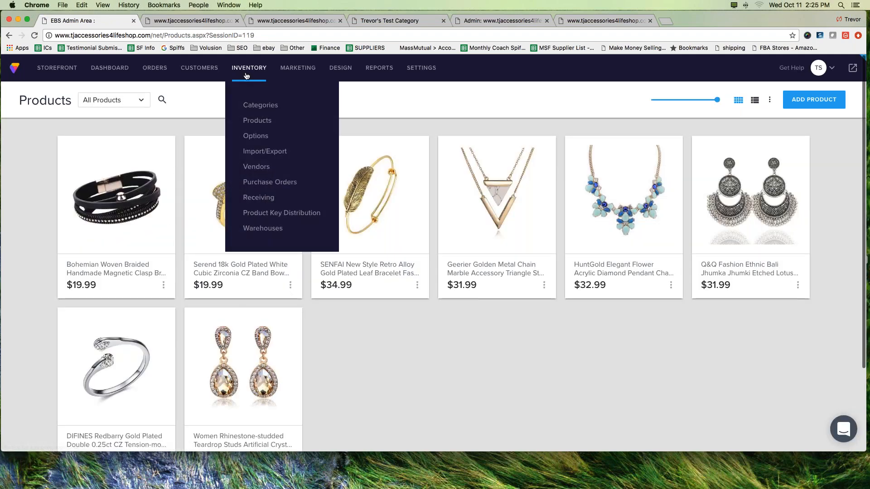
click(265, 125)
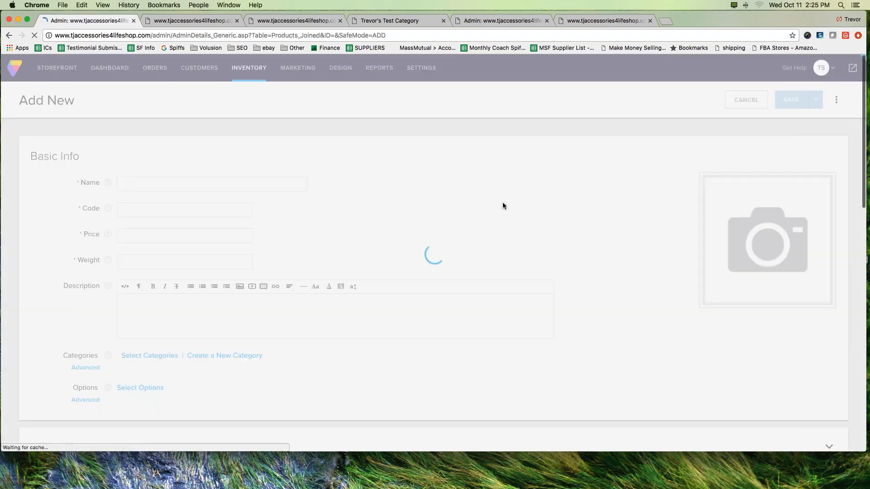
scroll(93, 268, down, 2)
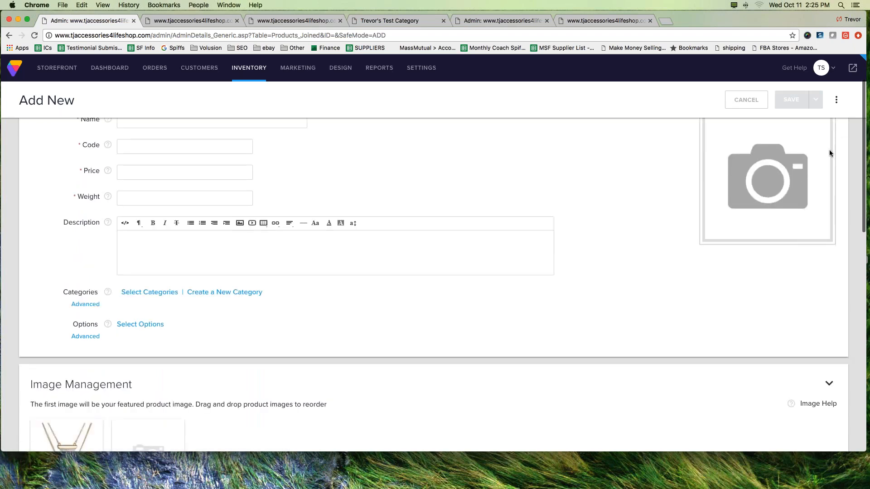
mouse_move(50, 307)
mouse_down()
mouse_move(202, 319)
mouse_move(100, 267)
mouse_move(93, 312)
mouse_up()
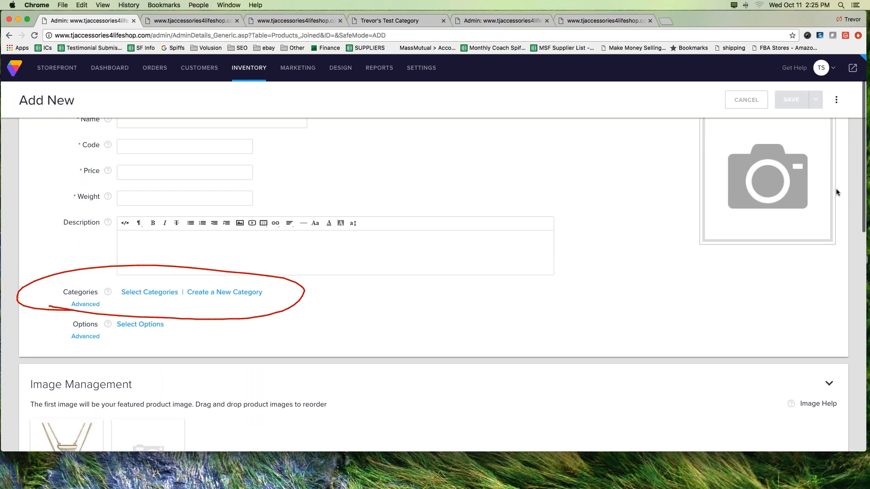
click(866, 142)
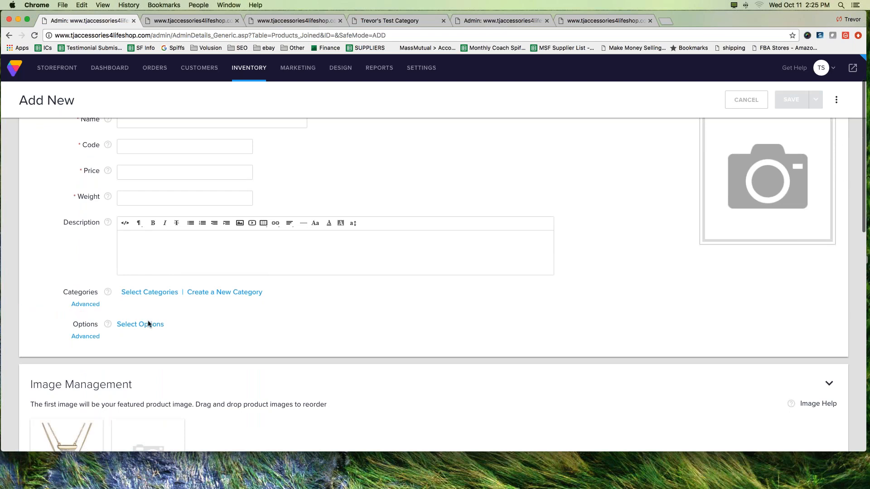
Step: Select the top-level test category for the new product, and close the category selection without applying it
click(141, 294)
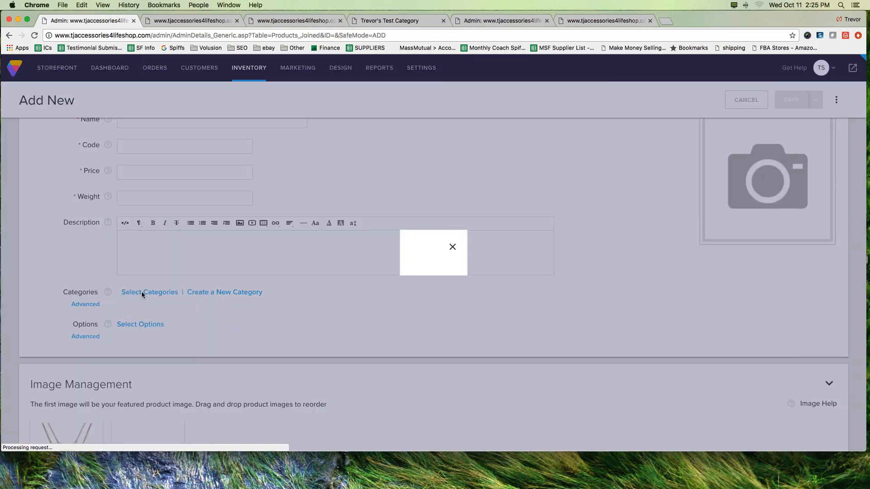
click(298, 250)
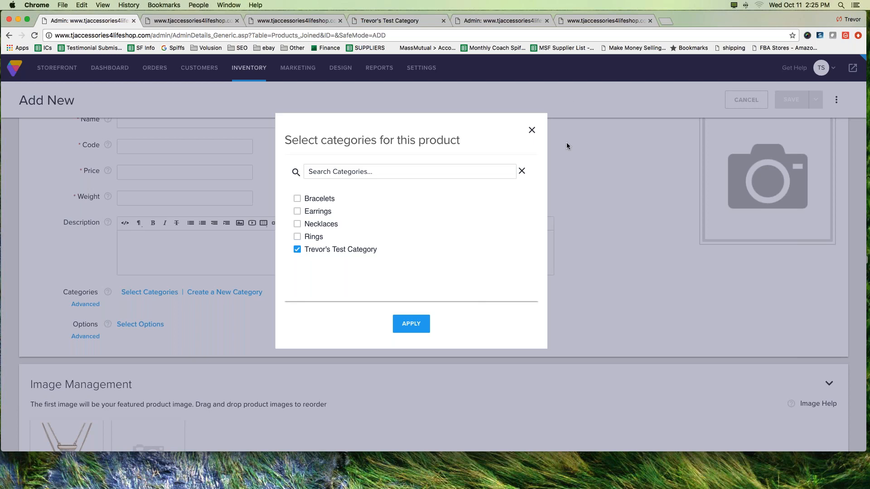
click(532, 131)
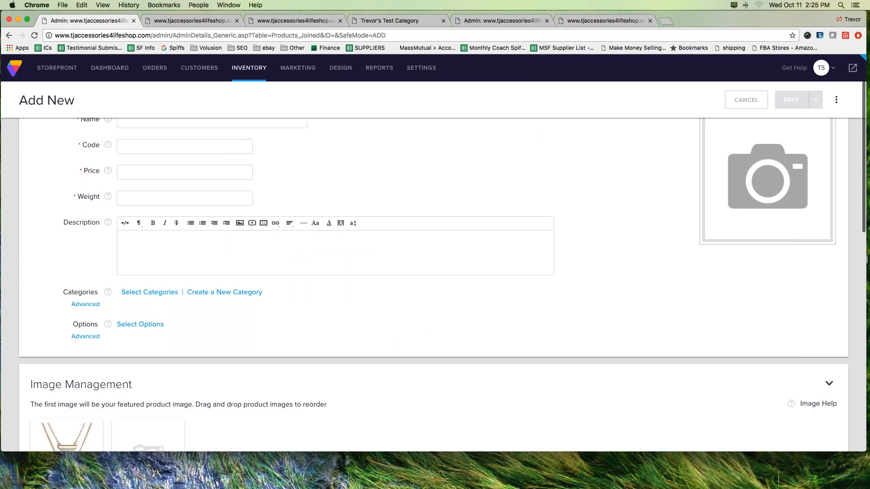
Step: On the Categories page, delete the test category in Nav Menu 1 together with its subcategories
mouse_move(249, 75)
click(248, 106)
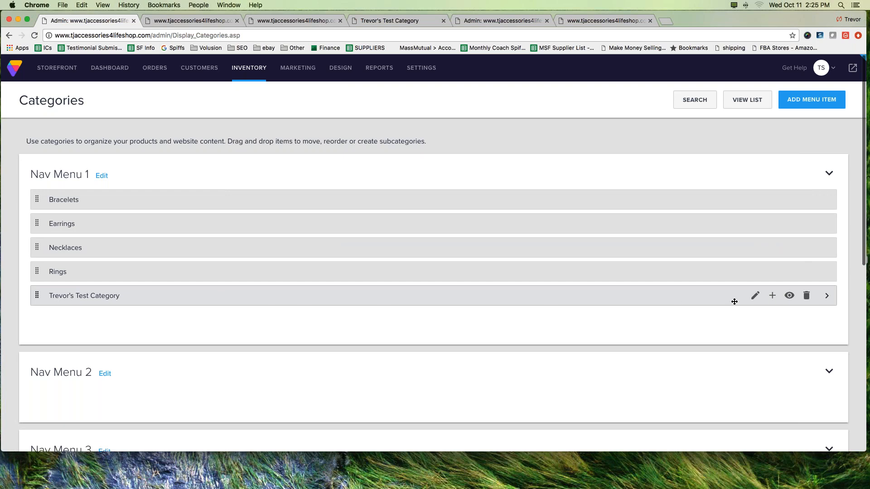
click(808, 298)
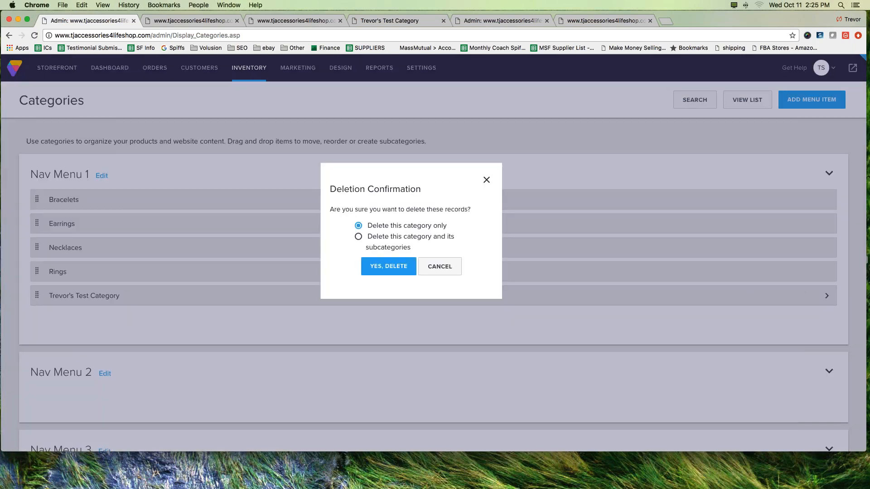
click(360, 237)
click(388, 267)
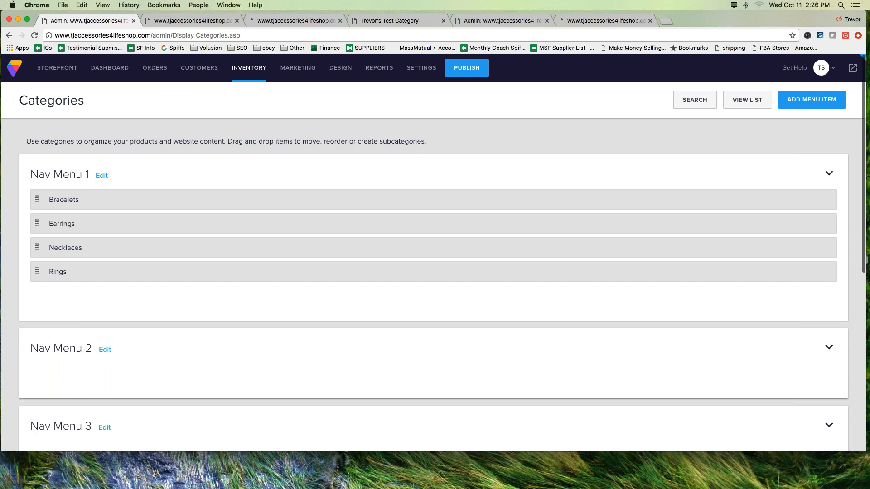
mouse_move(789, 248)
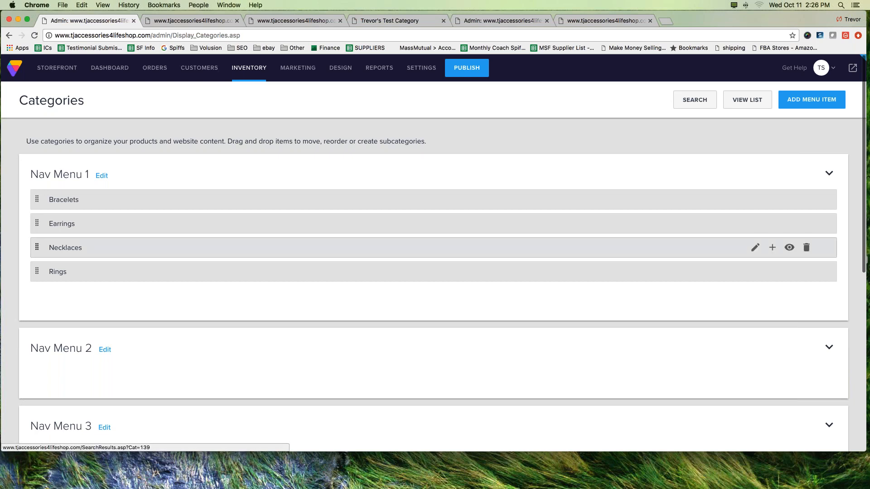